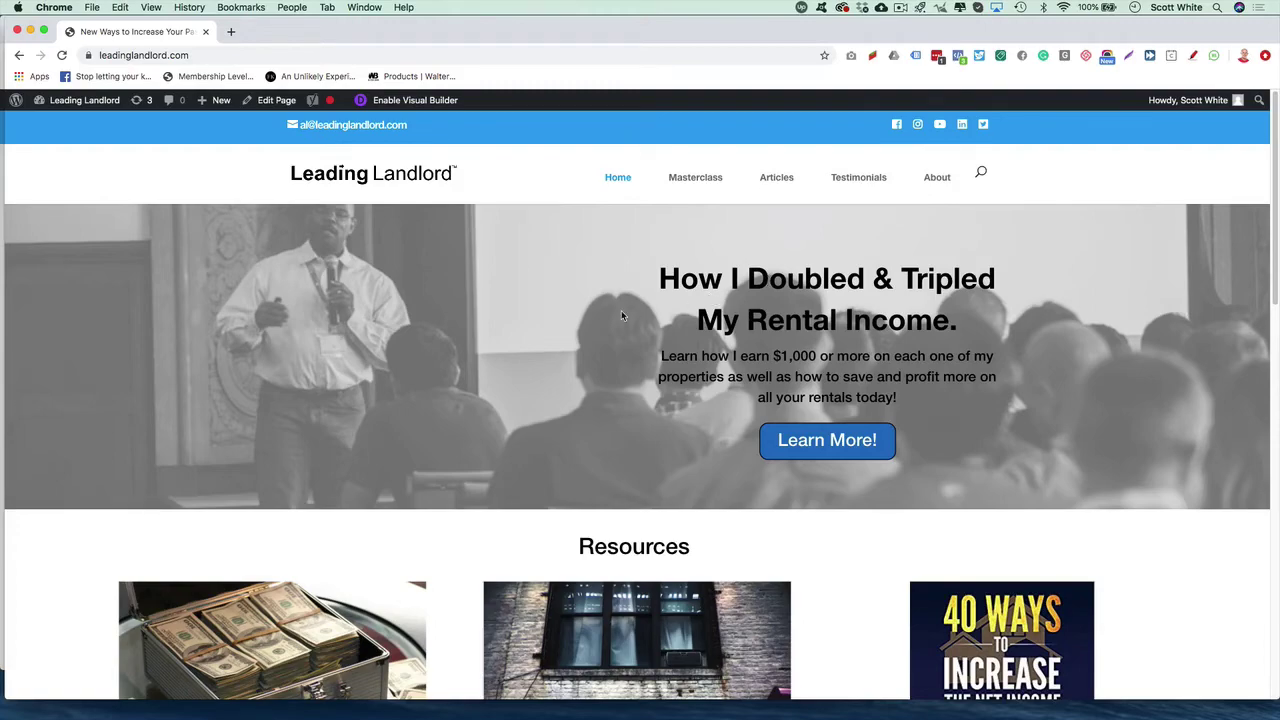
# Go from the site's home page to the WordPress dashboard and open the list of all posts.
pyautogui.scroll(-10, 503, 418)
pyautogui.scroll(-3, 503, 418)
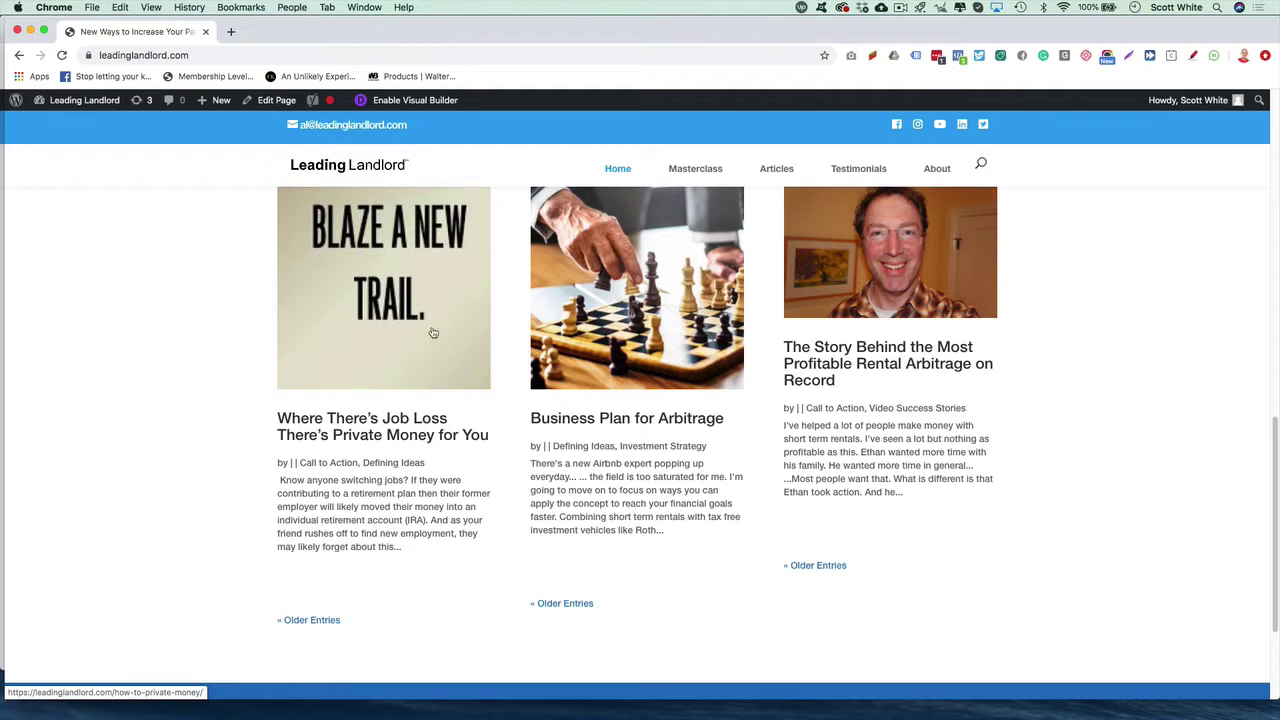
pyautogui.moveTo(63, 107)
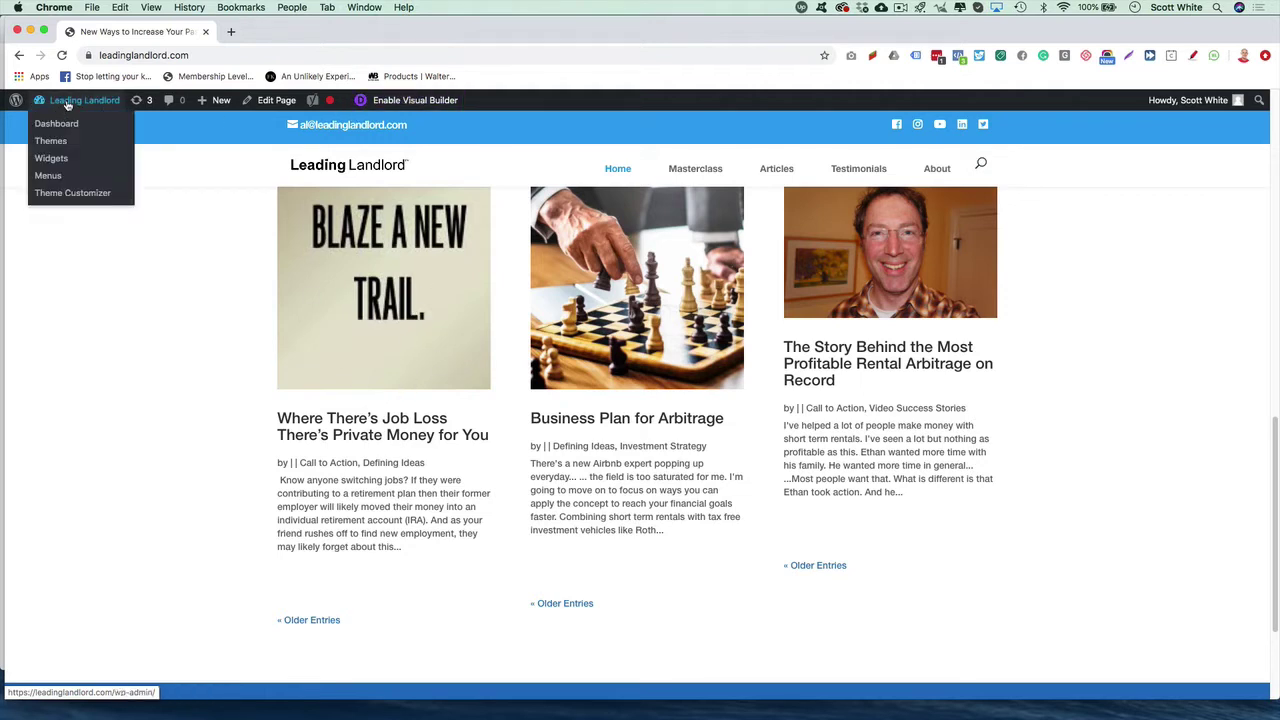
pyautogui.click(57, 123)
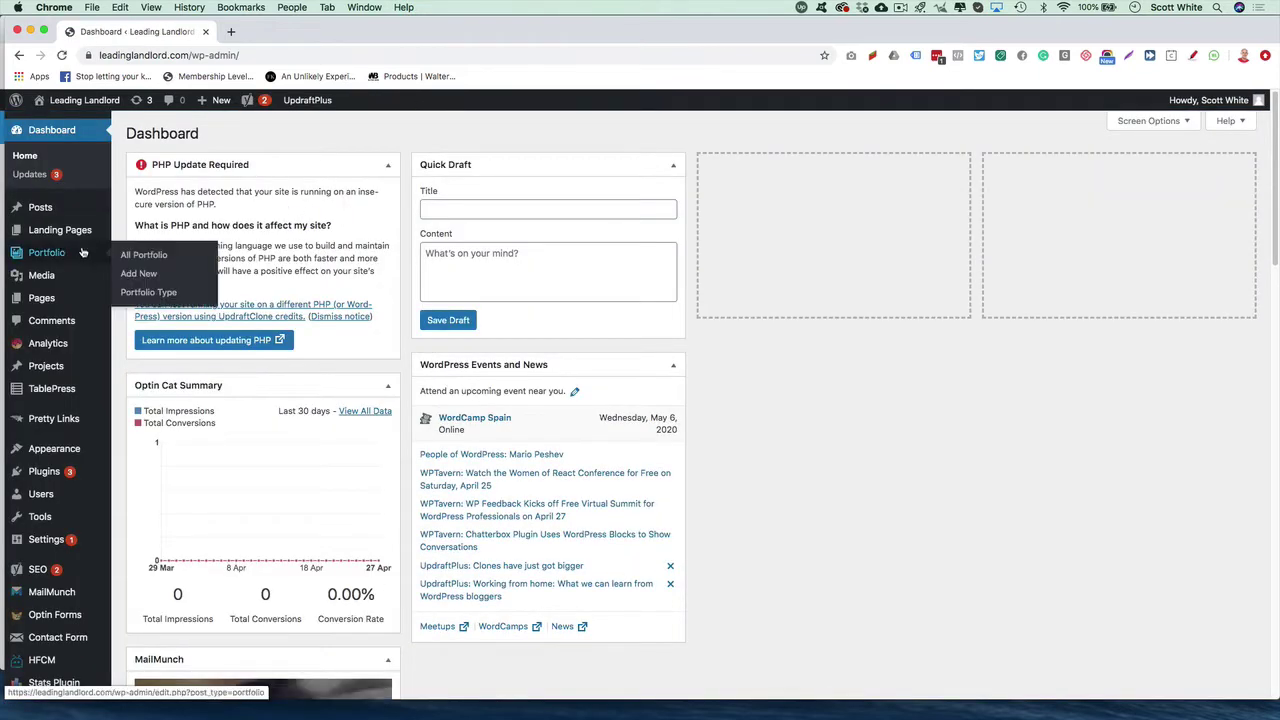
pyautogui.moveTo(37, 208)
pyautogui.click(140, 210)
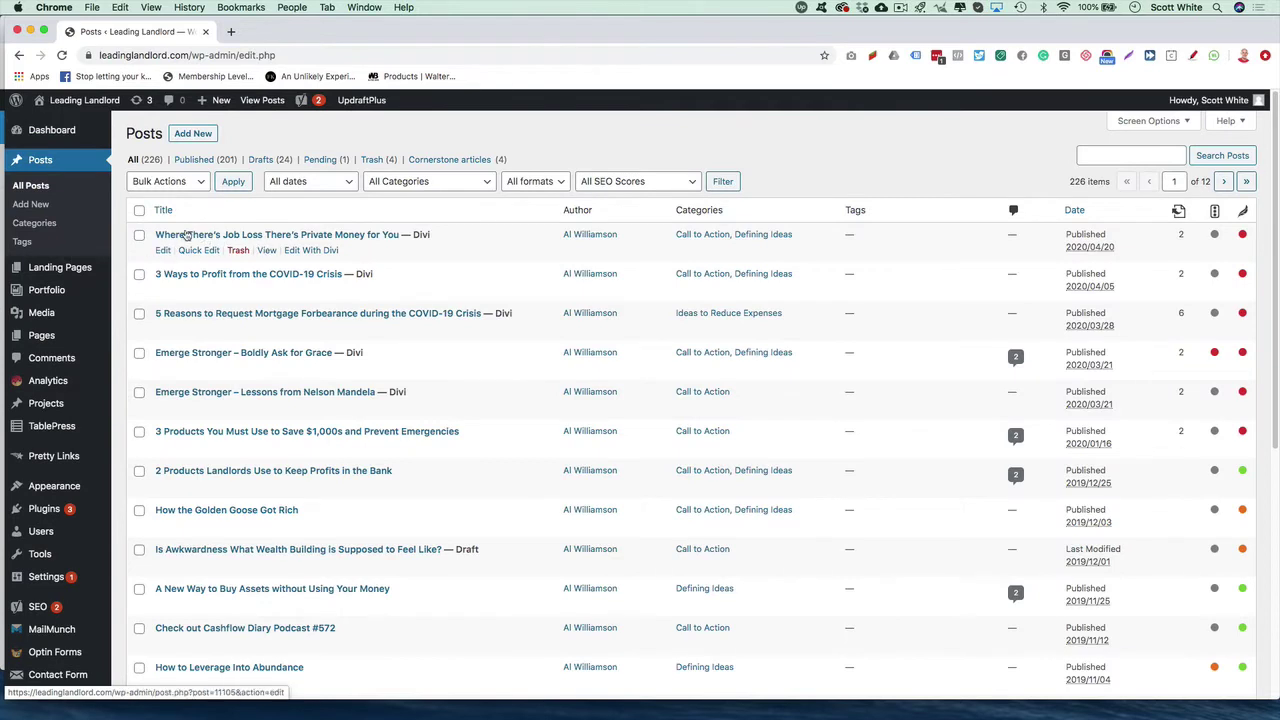
# Open the post "Where There's Job Loss There's Private Money for You" for editing with Divi and dismiss the autosave notice.
pyautogui.click(304, 251)
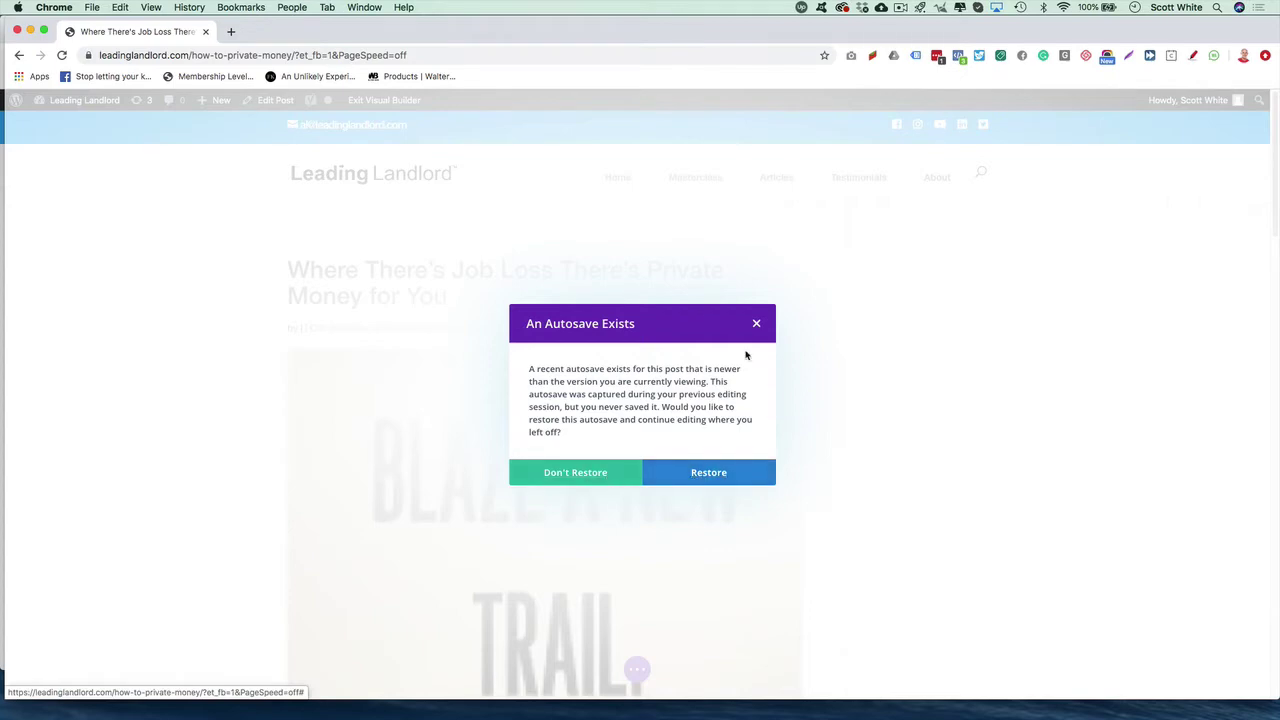
pyautogui.click(756, 324)
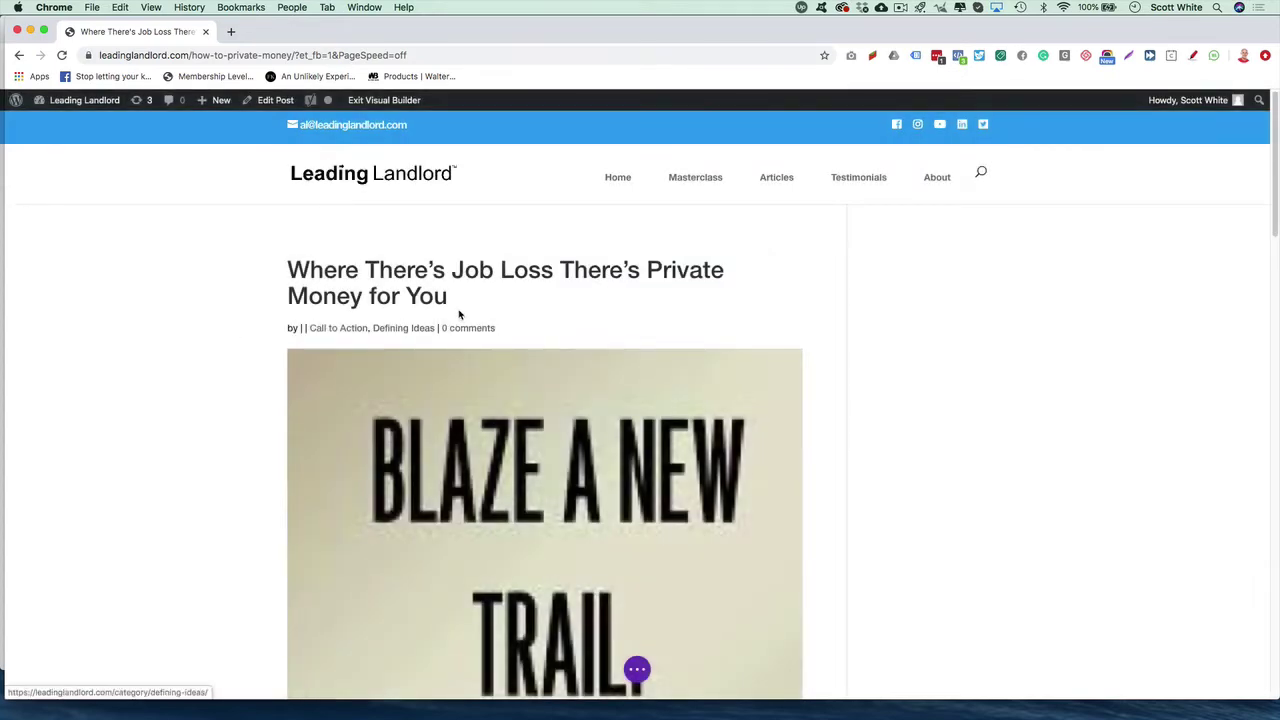
pyautogui.scroll(-20, 460, 314)
pyautogui.scroll(20, 500, 335)
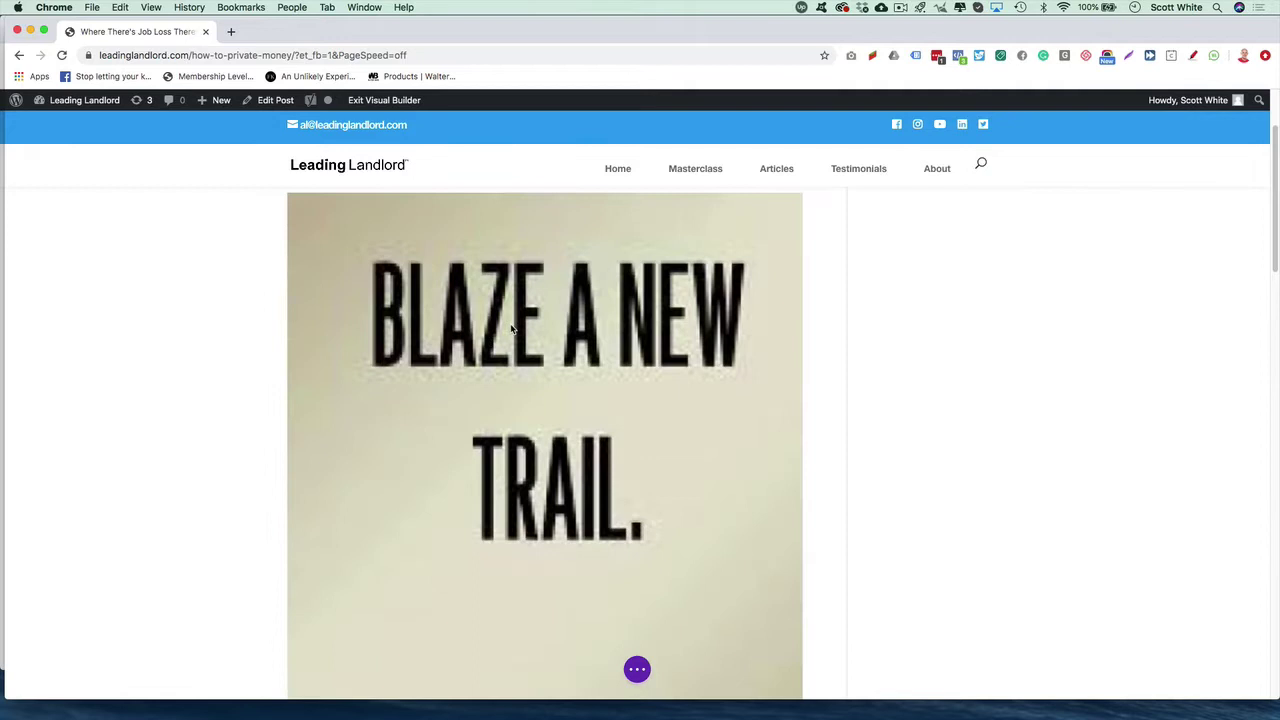
pyautogui.scroll(-3, 471, 354)
pyautogui.scroll(1, 598, 450)
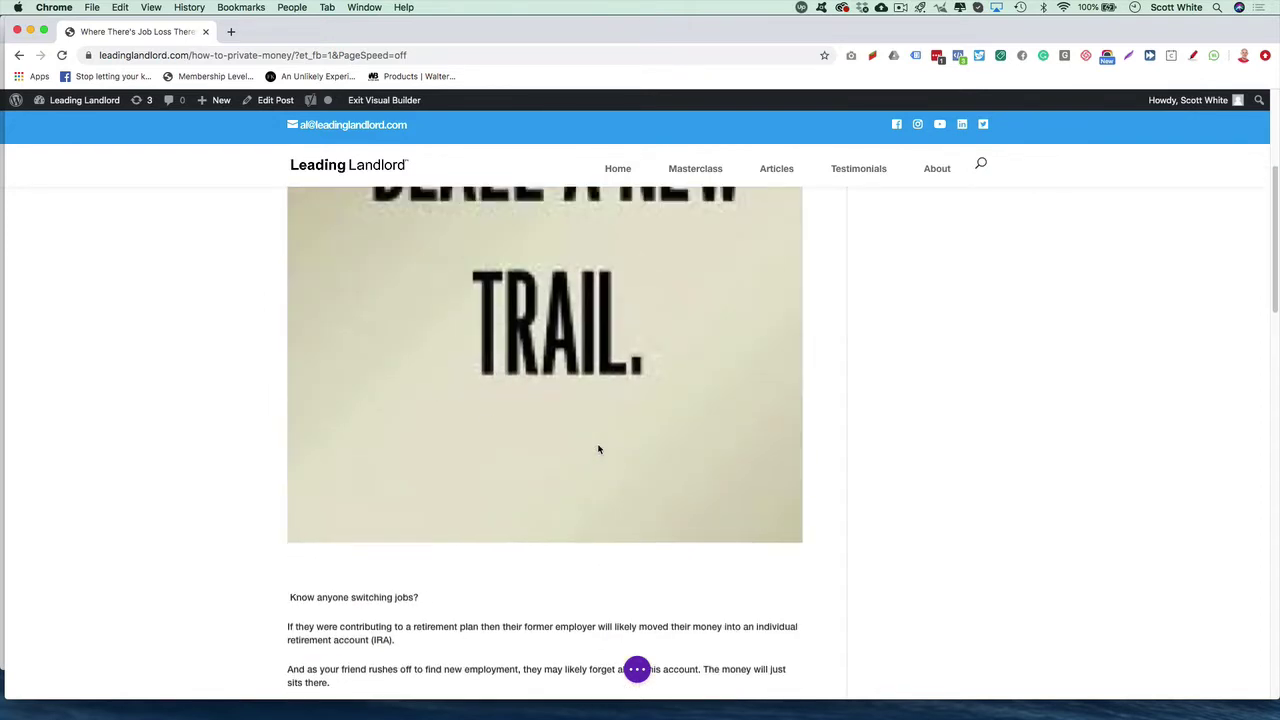
pyautogui.scroll(4, 598, 449)
pyautogui.scroll(-4, 618, 393)
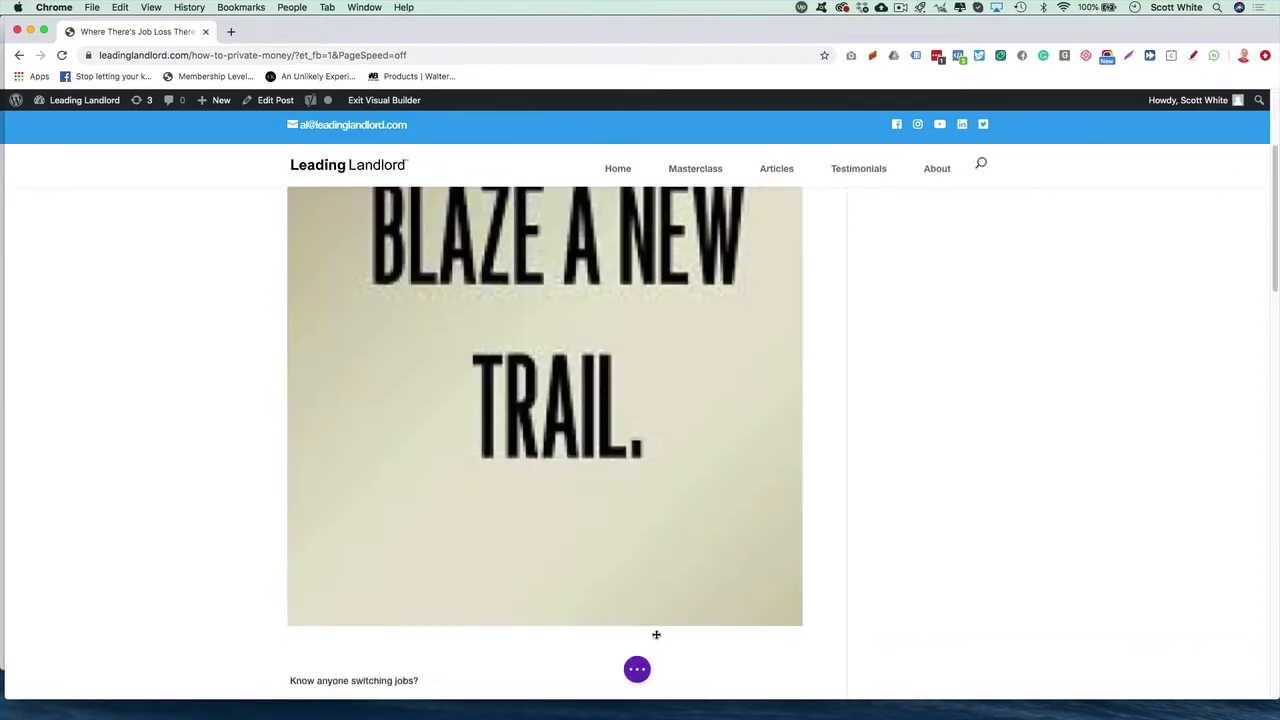
# Set Blaze-400.png from the media library as the featured image in the Divi post settings.
pyautogui.click(638, 670)
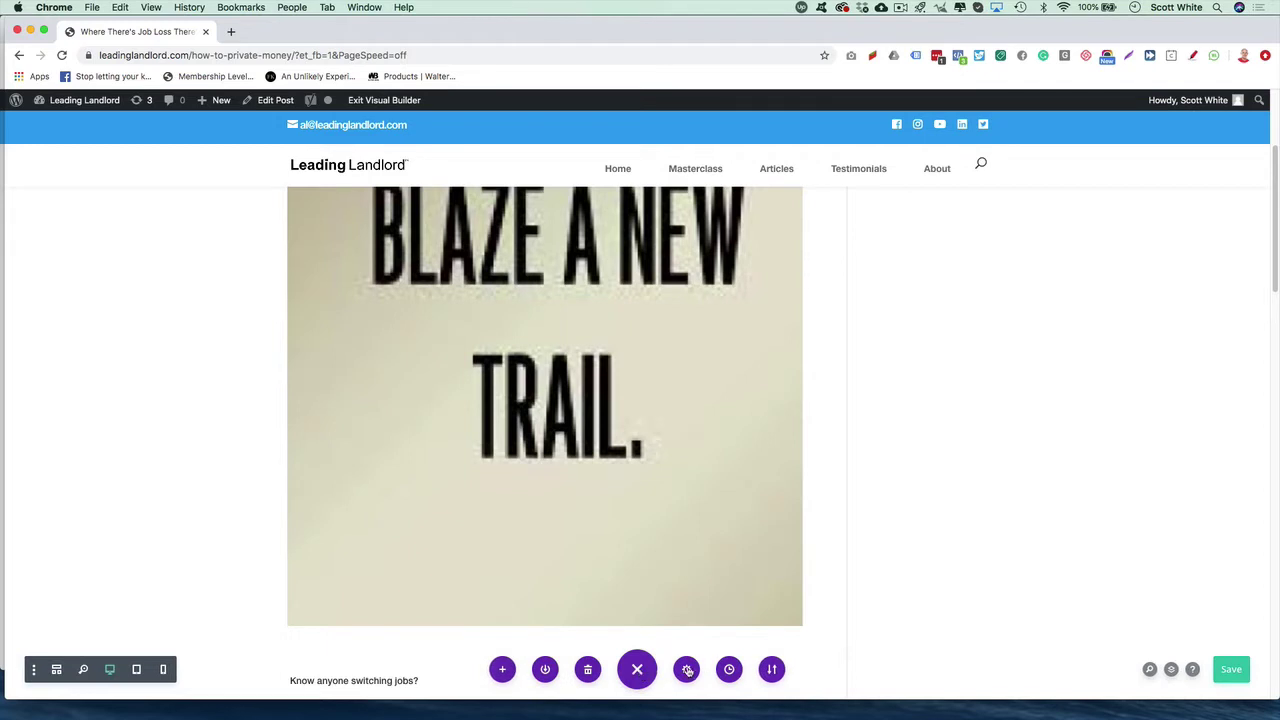
pyautogui.click(686, 670)
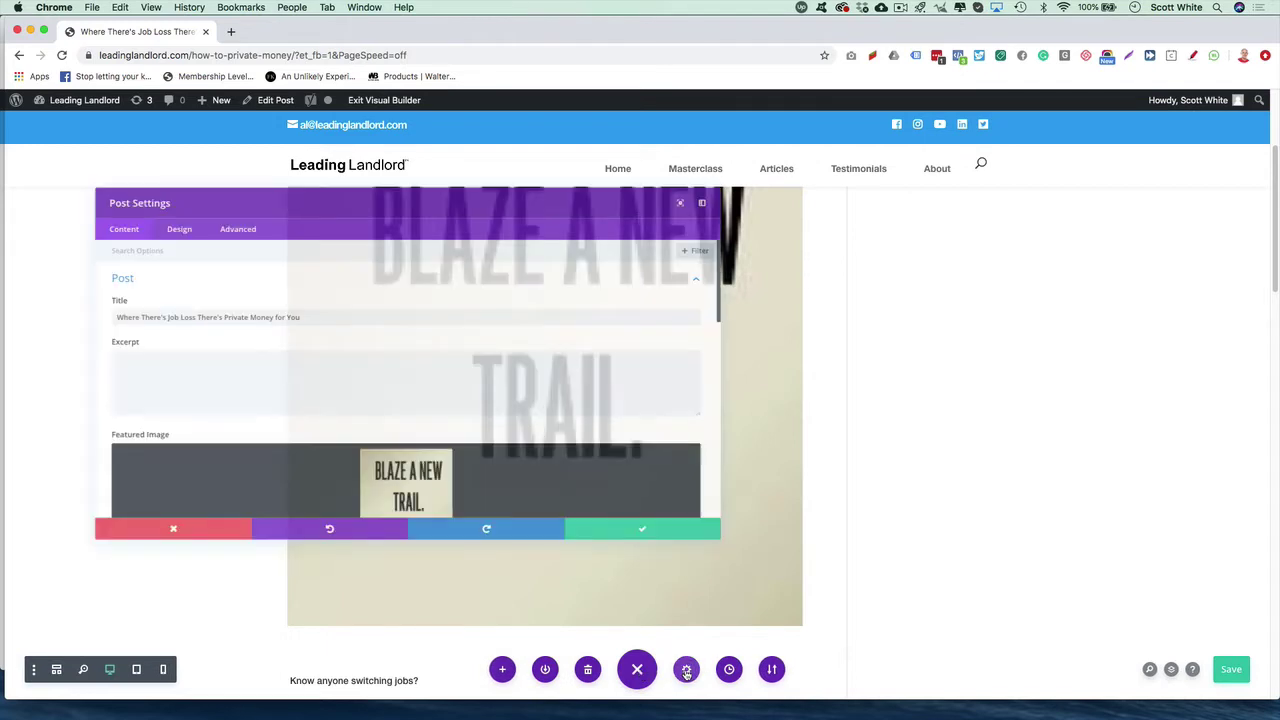
pyautogui.scroll(-2, 110, 405)
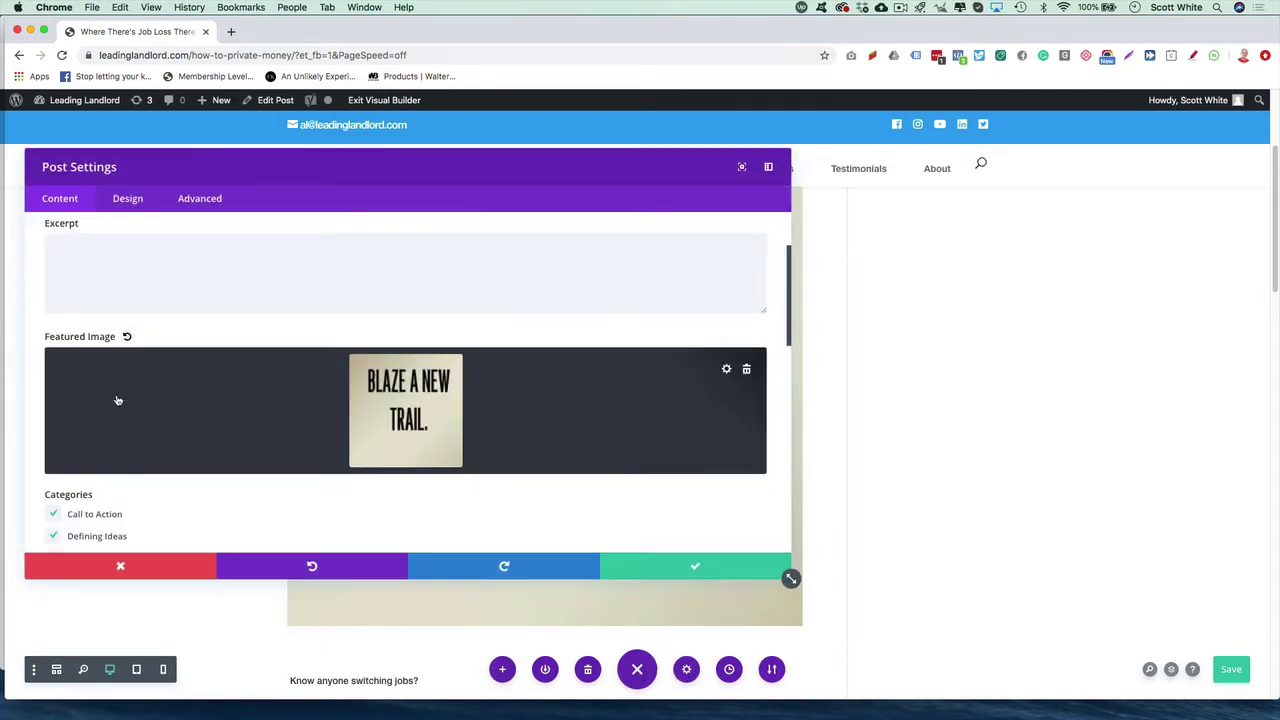
pyautogui.scroll(-1, 189, 380)
pyautogui.scroll(-2, 197, 370)
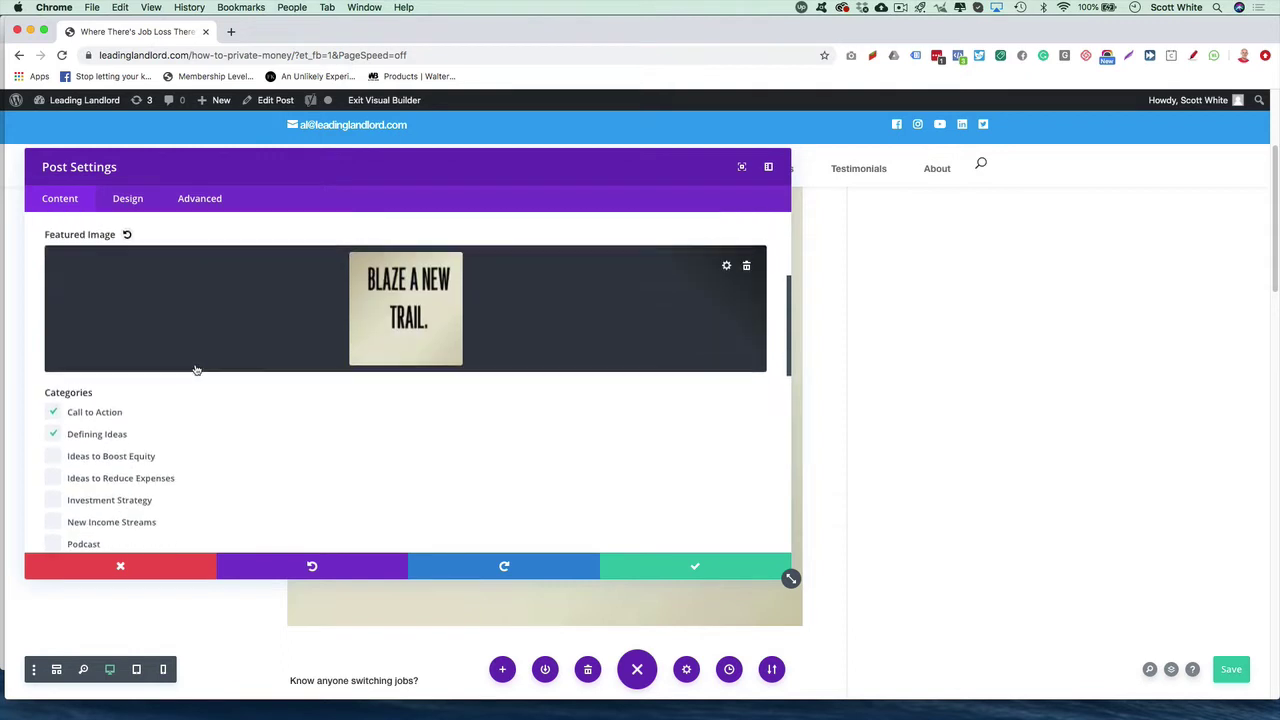
pyautogui.scroll(2, 197, 370)
pyautogui.click(728, 356)
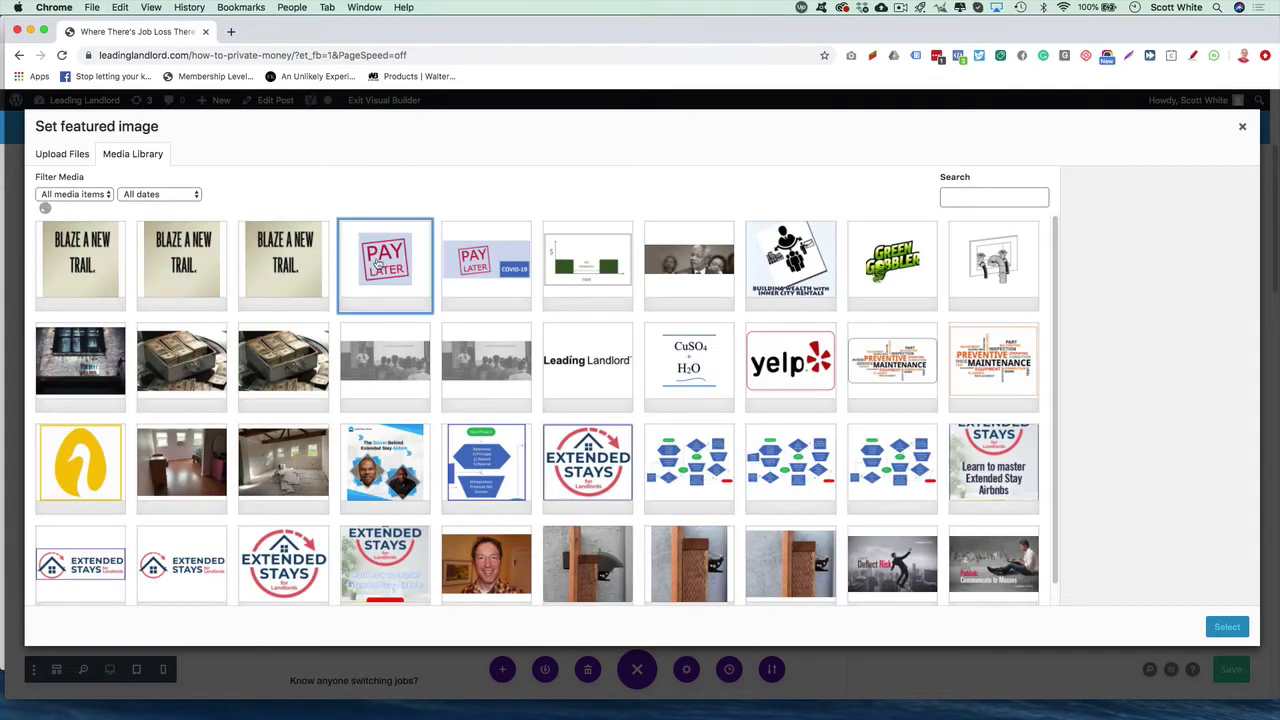
pyautogui.click(378, 264)
pyautogui.click(265, 270)
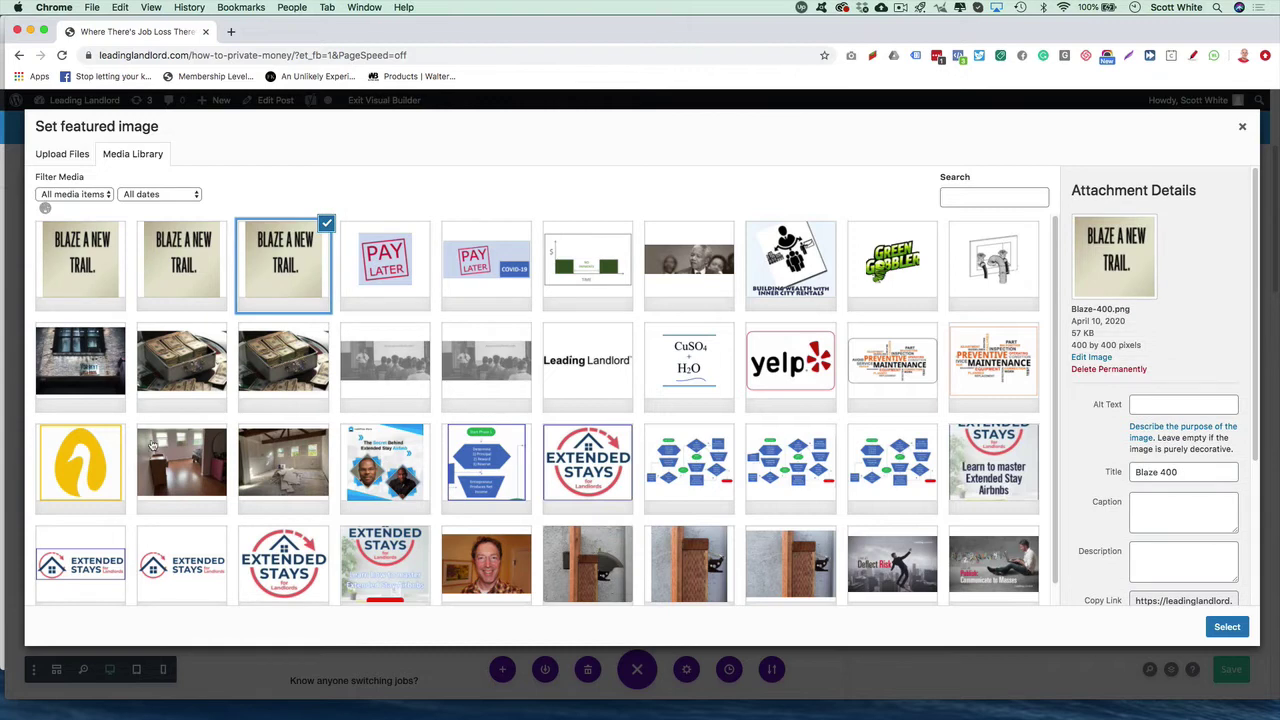
pyautogui.click(1226, 627)
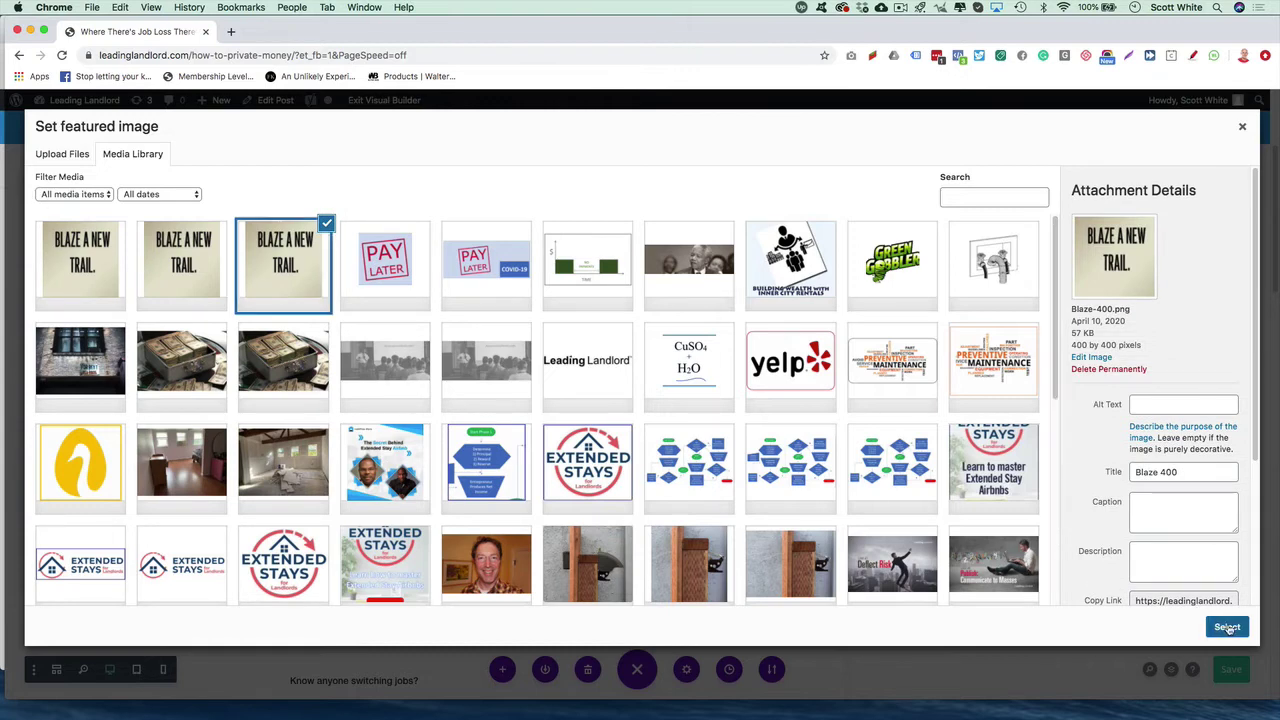
# Review the remaining post settings down to the background and split testing sections, and apply them.
pyautogui.scroll(-10, 309, 420)
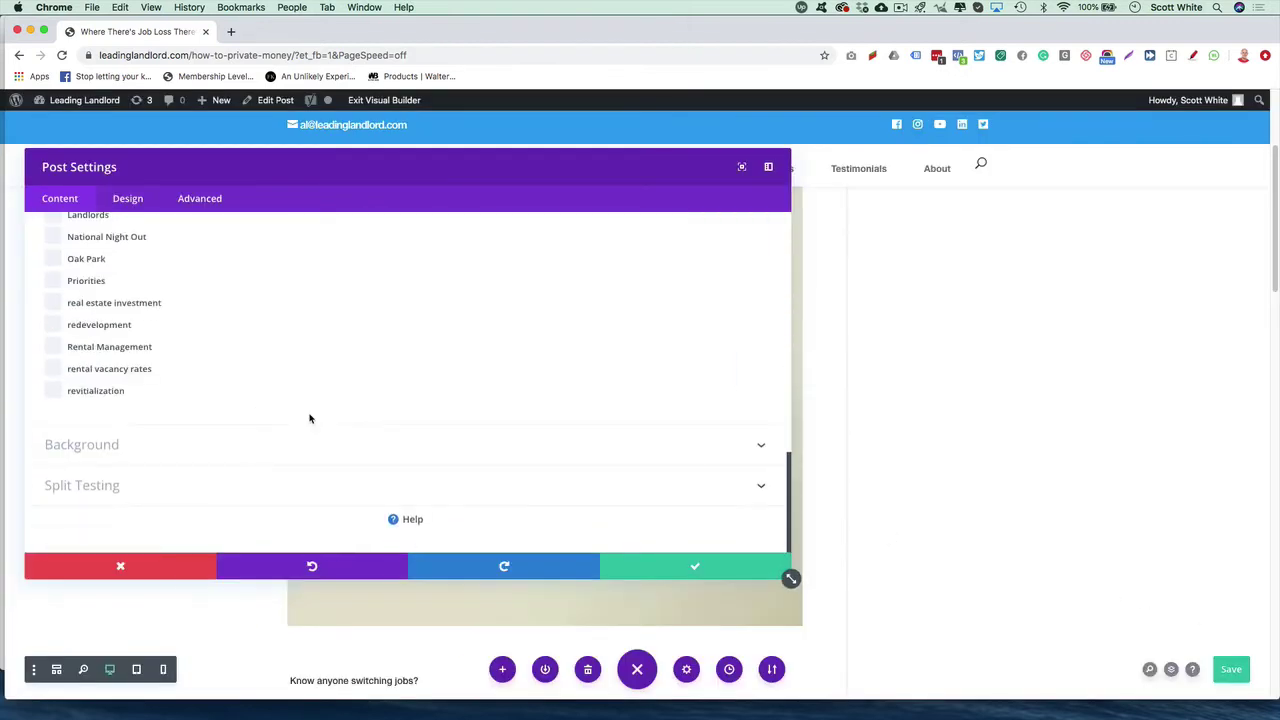
pyautogui.scroll(10, 346, 394)
pyautogui.scroll(3, 352, 393)
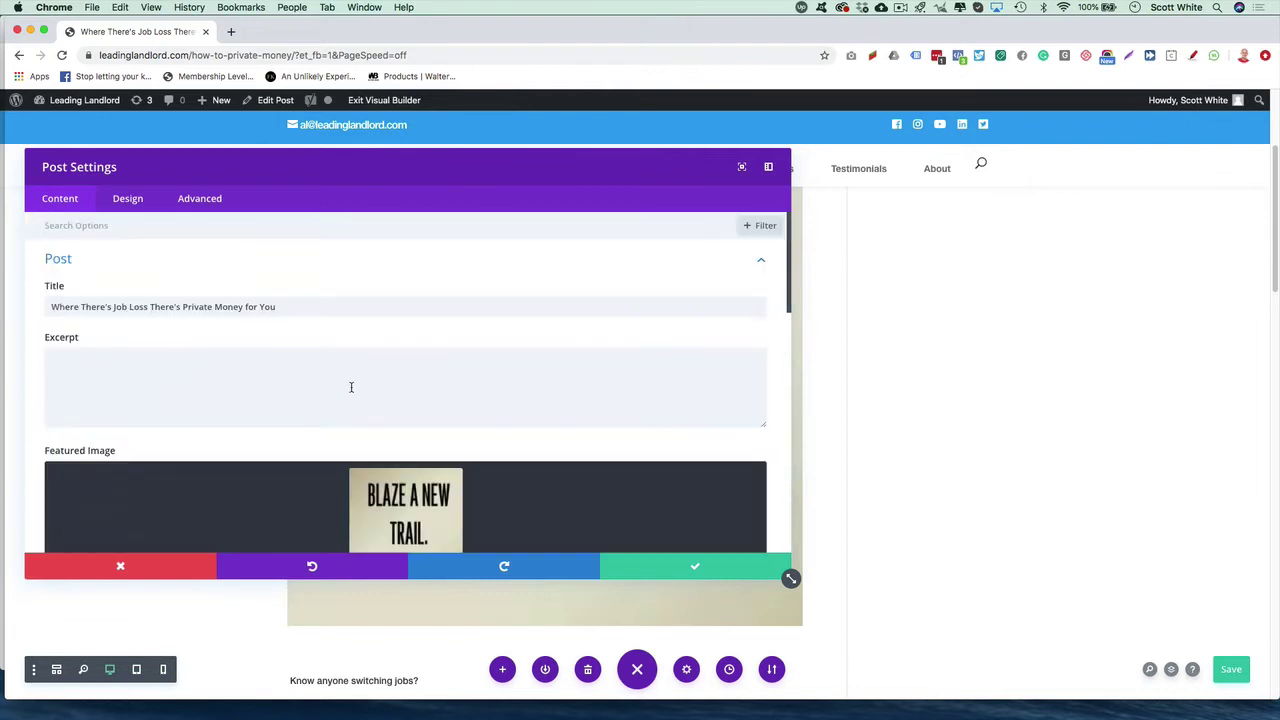
pyautogui.scroll(-10, 351, 387)
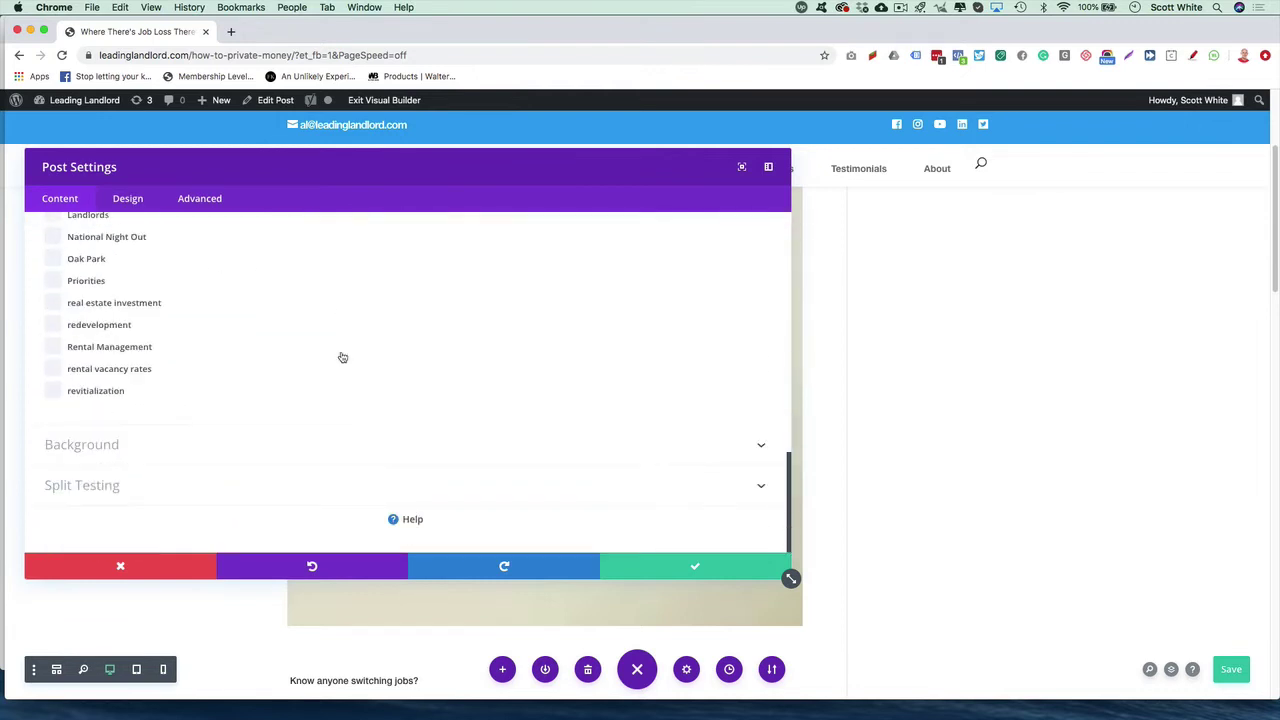
pyautogui.click(756, 446)
pyautogui.click(726, 566)
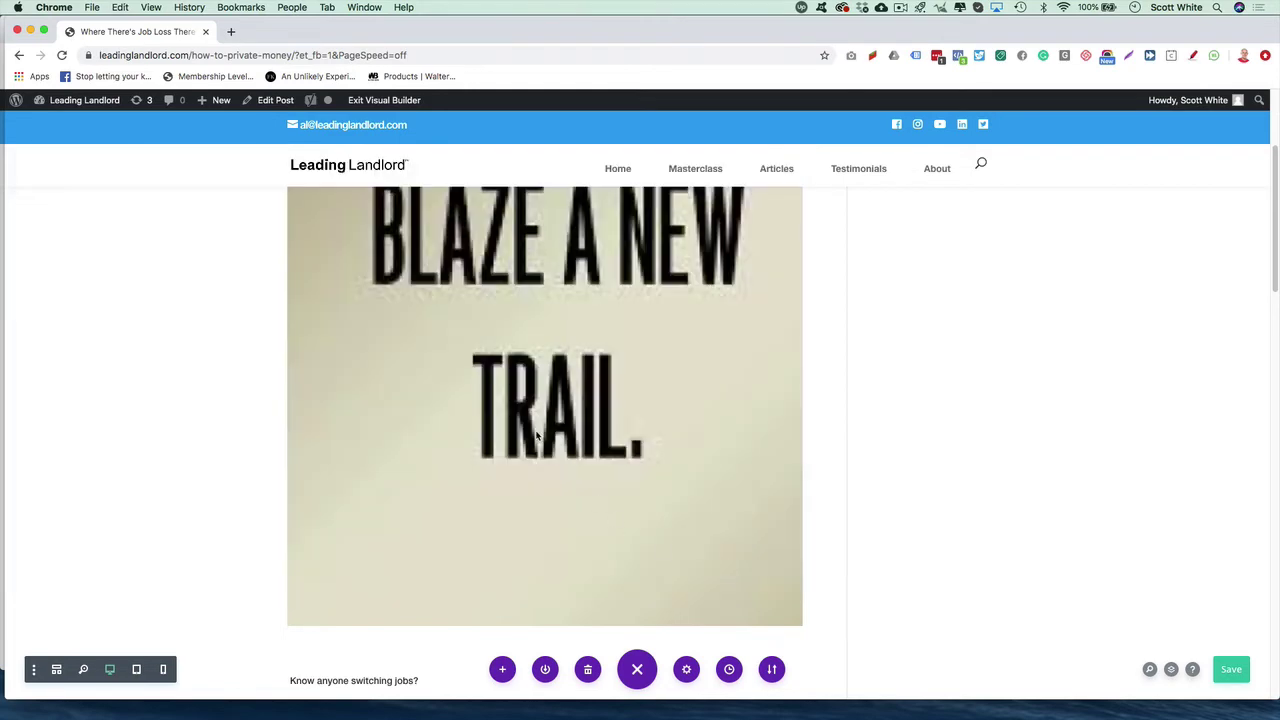
# Save the post and exit the visual builder.
pyautogui.scroll(5, 476, 432)
pyautogui.scroll(-10, 476, 432)
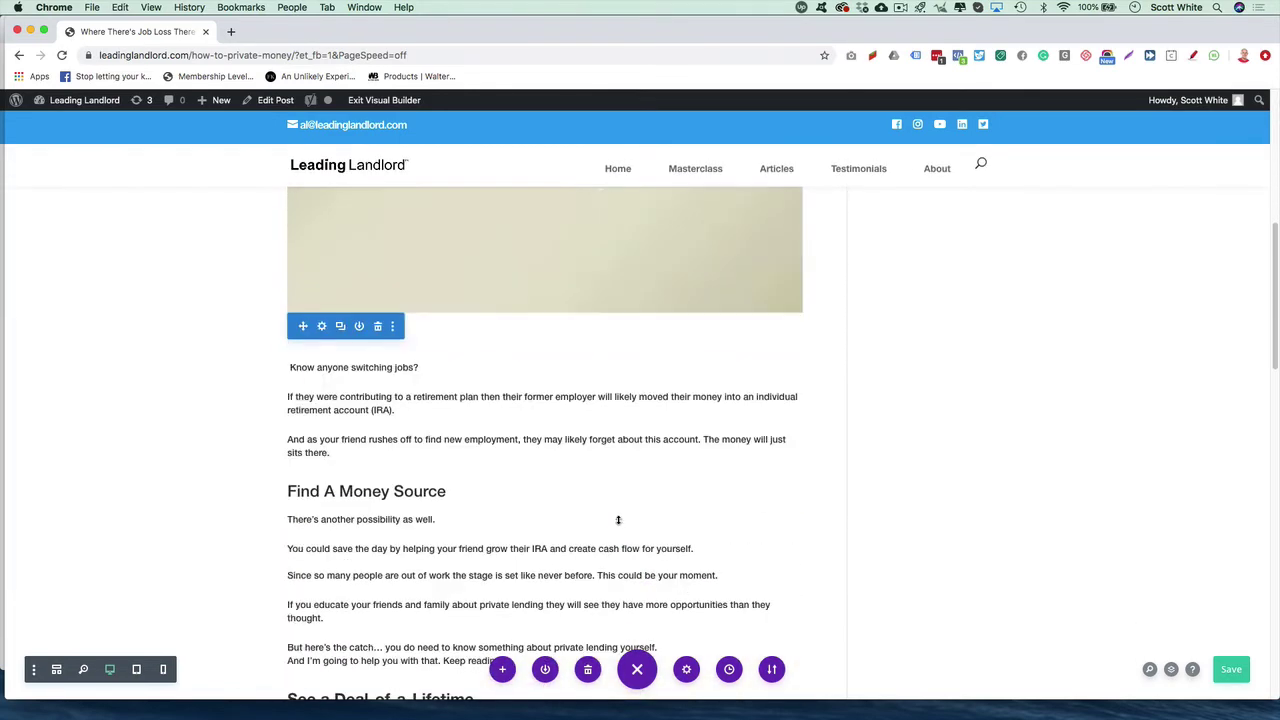
pyautogui.click(1231, 669)
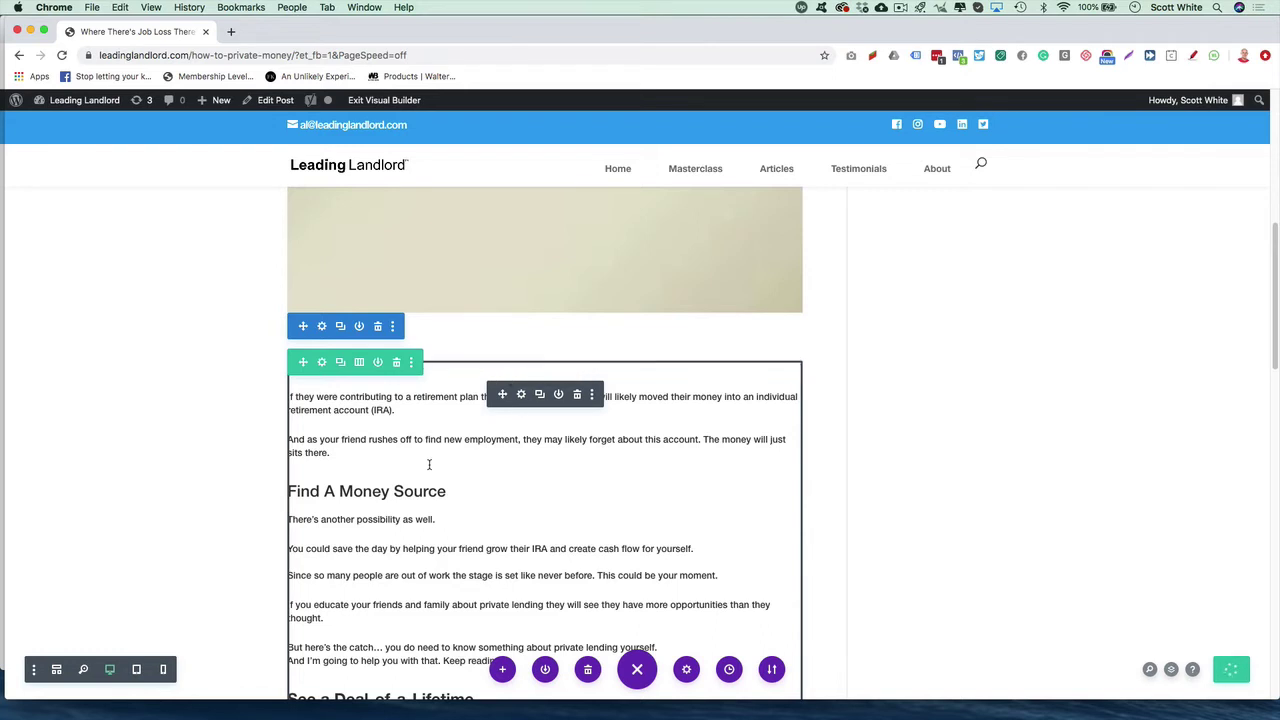
pyautogui.click(382, 100)
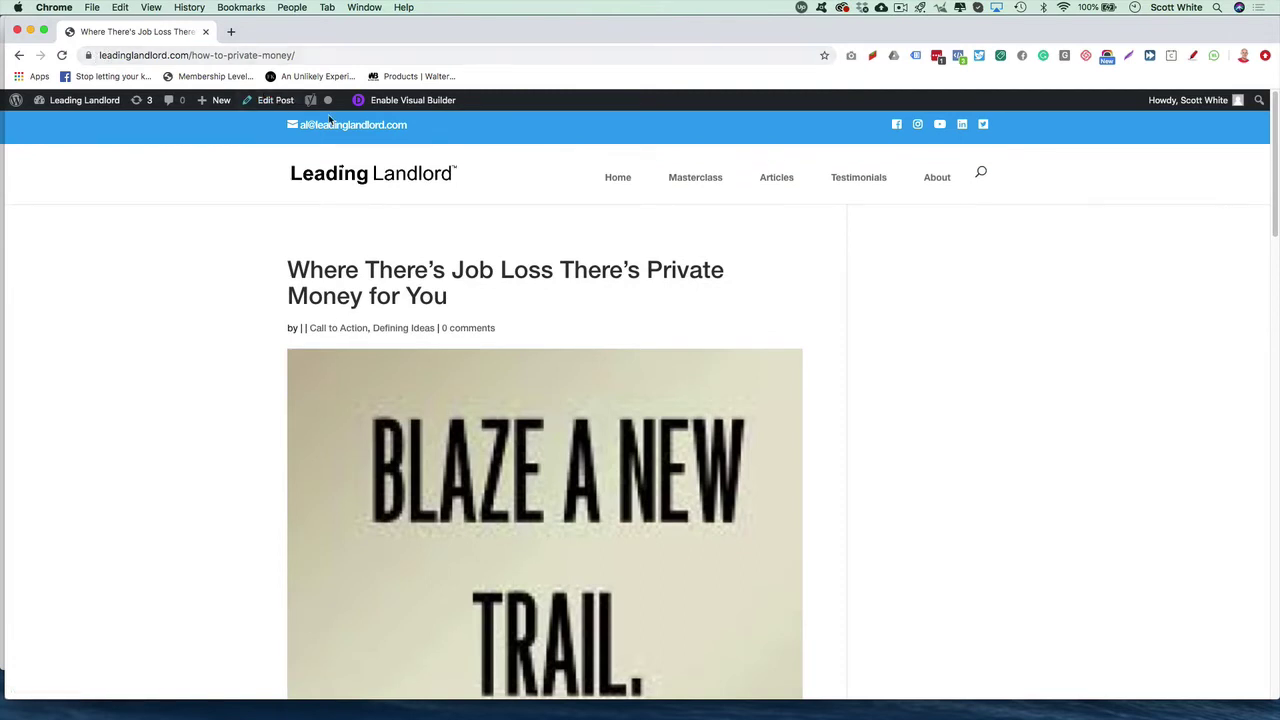
# Reopen the post in the visual builder and view the featured image choices from its post settings without selecting one.
pyautogui.click(420, 103)
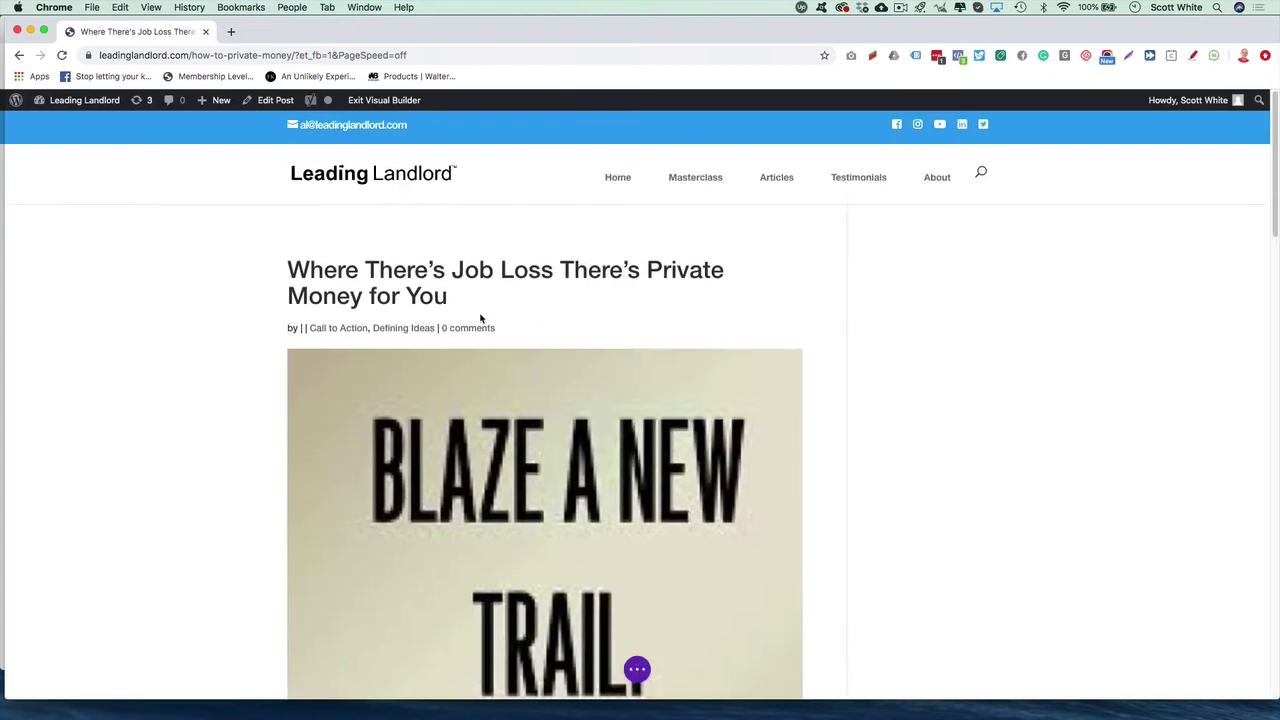
pyautogui.scroll(-5, 481, 318)
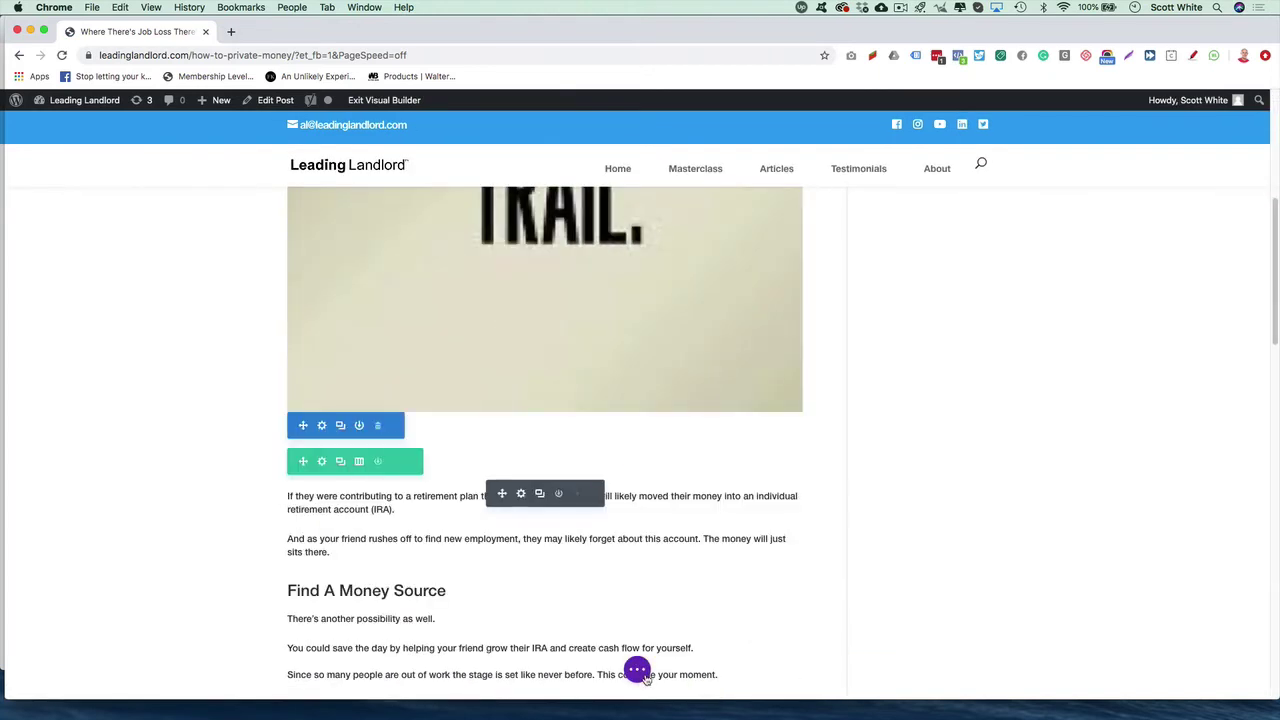
pyautogui.click(637, 670)
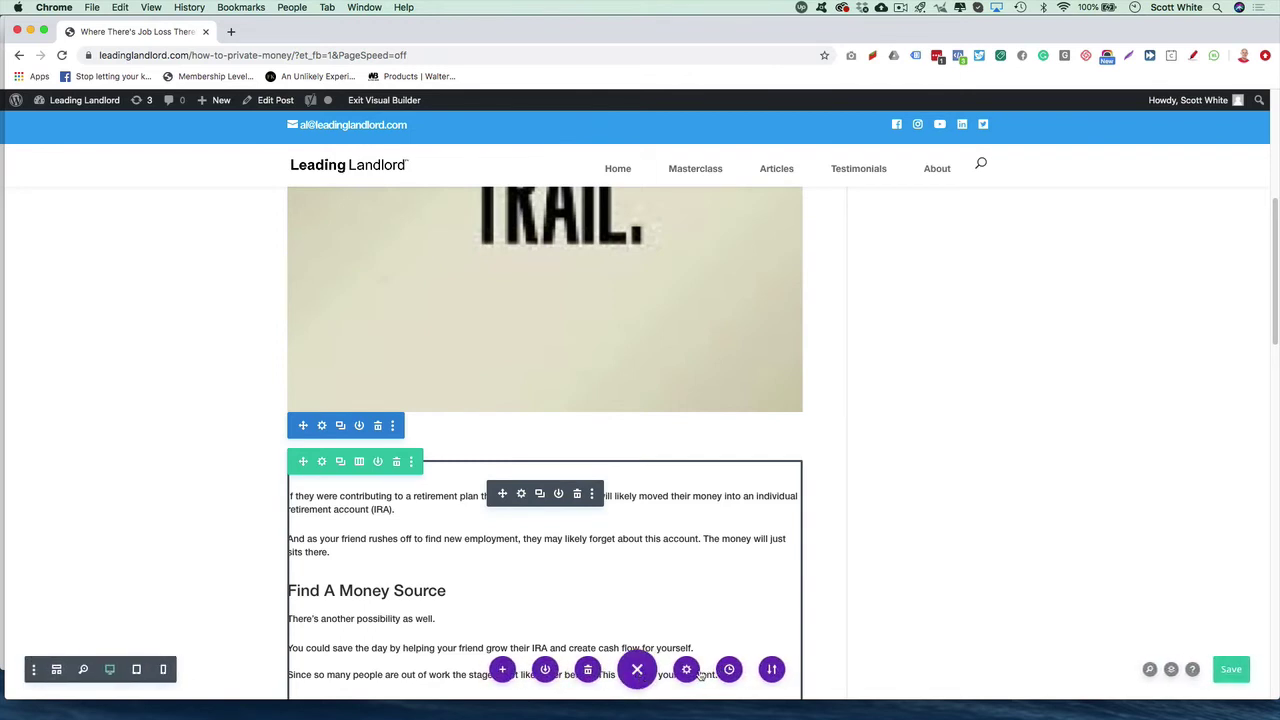
pyautogui.click(686, 670)
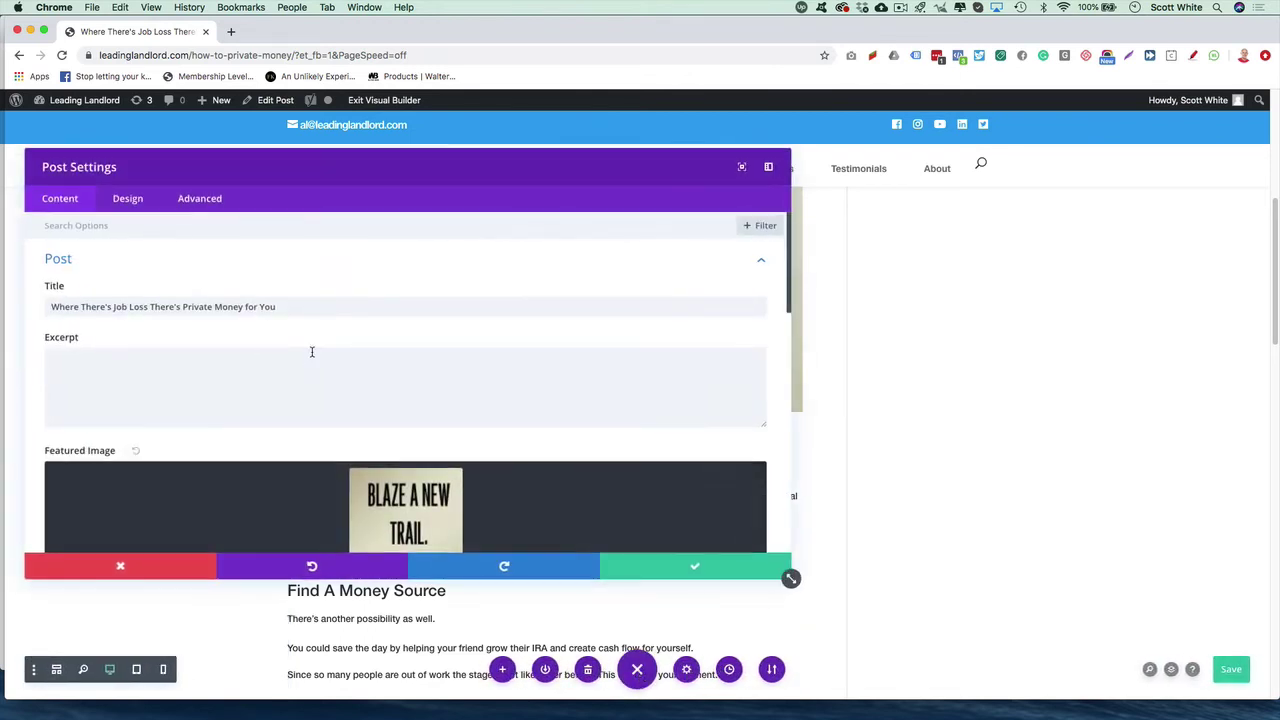
pyautogui.scroll(-2, 311, 351)
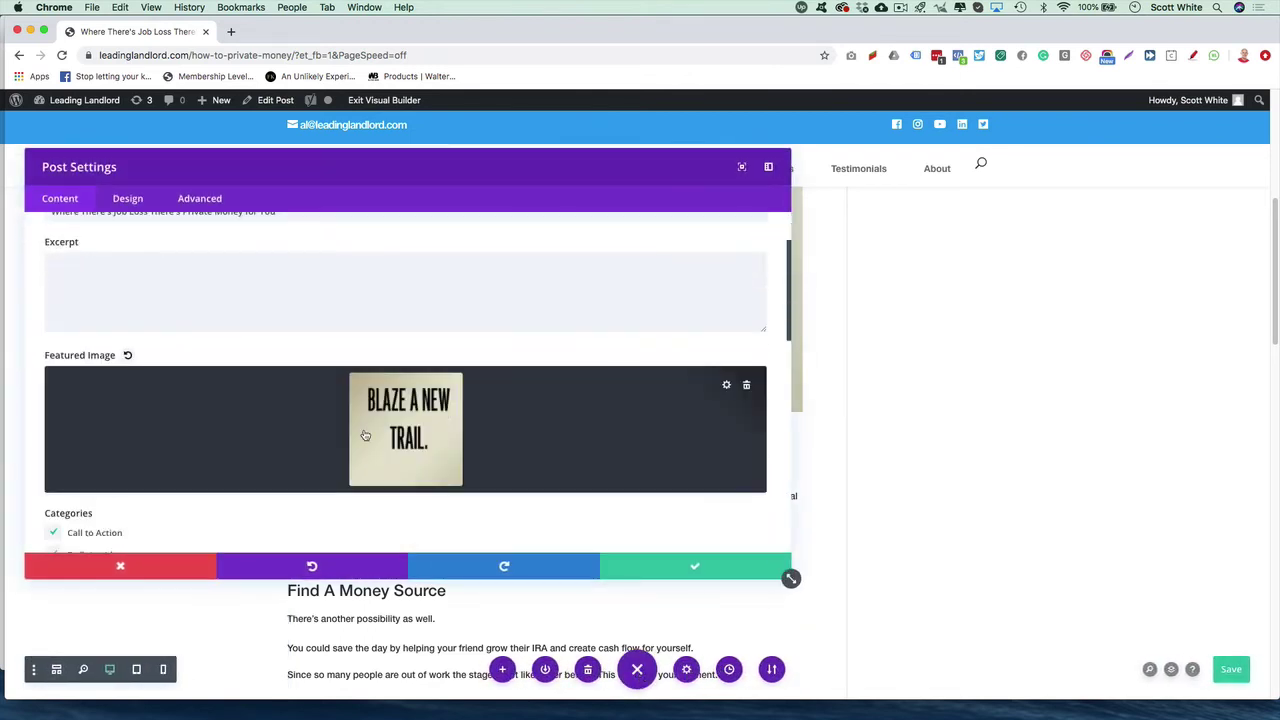
pyautogui.click(726, 389)
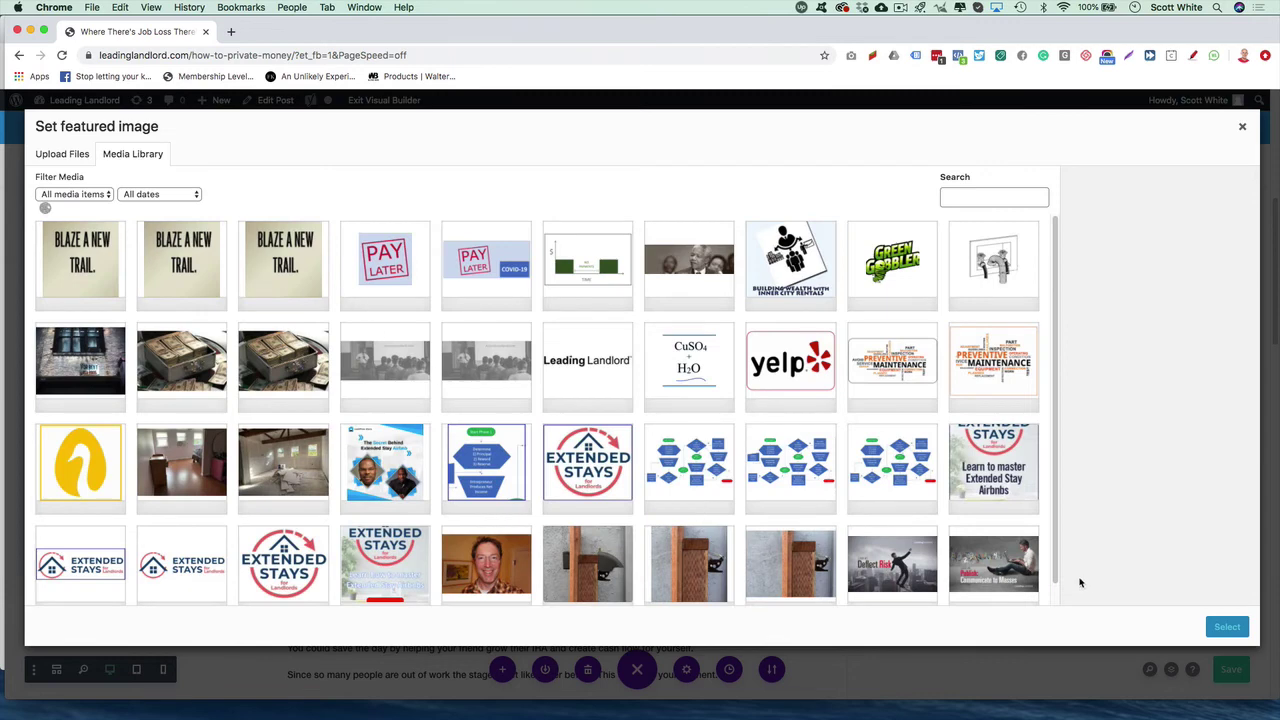
pyautogui.click(1242, 126)
# Apply the post settings again and save the post in the visual builder.
pyautogui.scroll(-3, 477, 402)
pyautogui.scroll(-10, 606, 386)
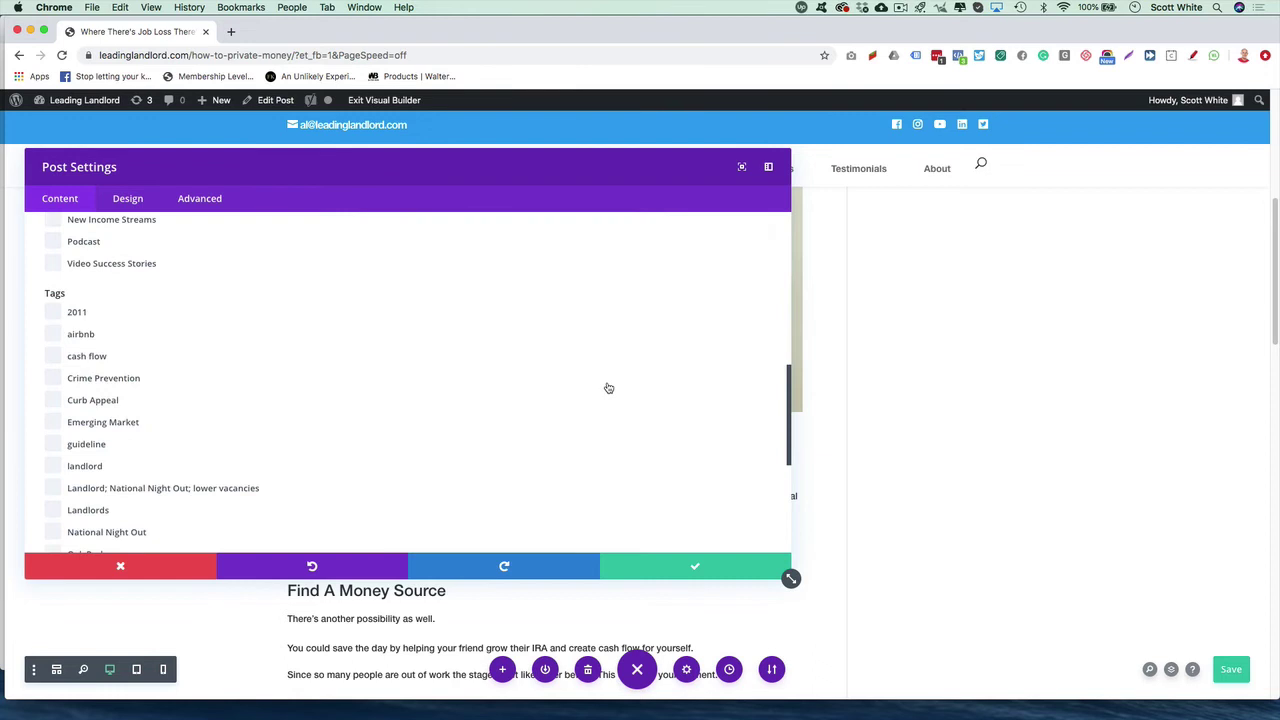
pyautogui.click(694, 567)
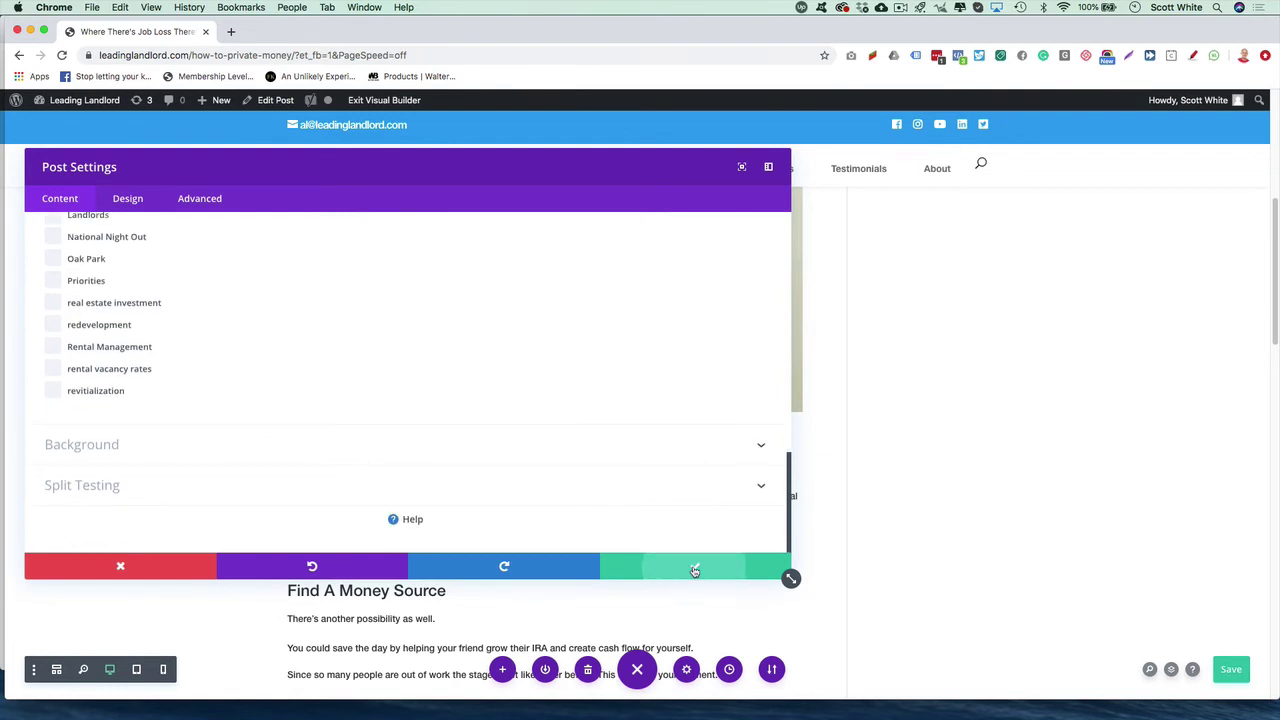
pyautogui.scroll(5, 520, 394)
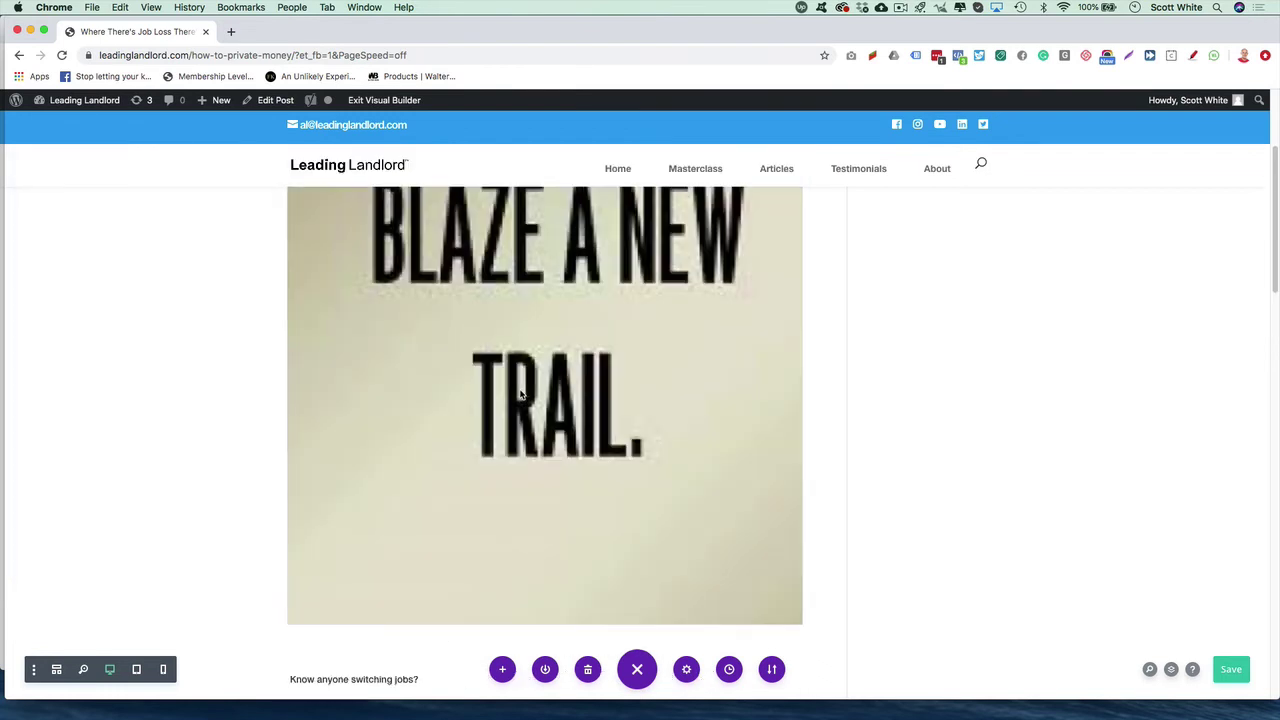
pyautogui.click(1230, 668)
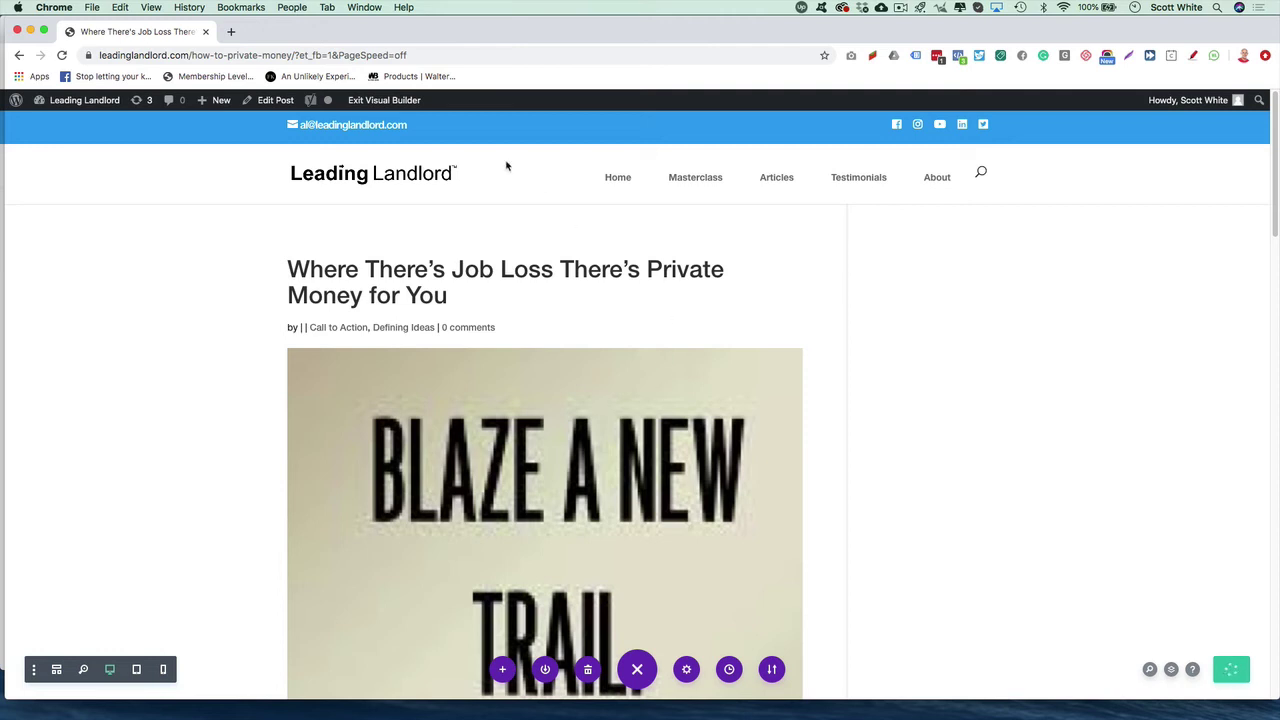
# Return to leadinglandlord.com and check the featured image of the "Where There's Job Loss" post on the home page.
pyautogui.moveTo(91, 103)
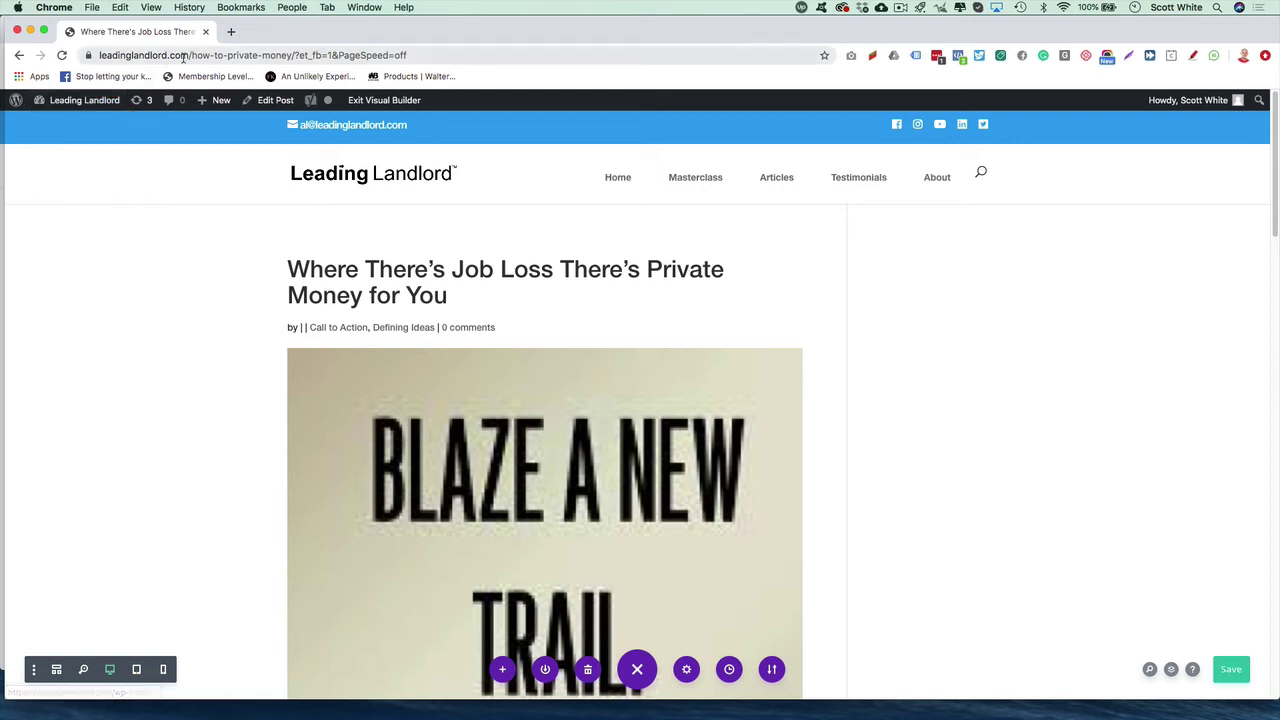
pyautogui.moveTo(192, 55); pyautogui.dragTo(471, 52)
pyautogui.press('BackSpace')
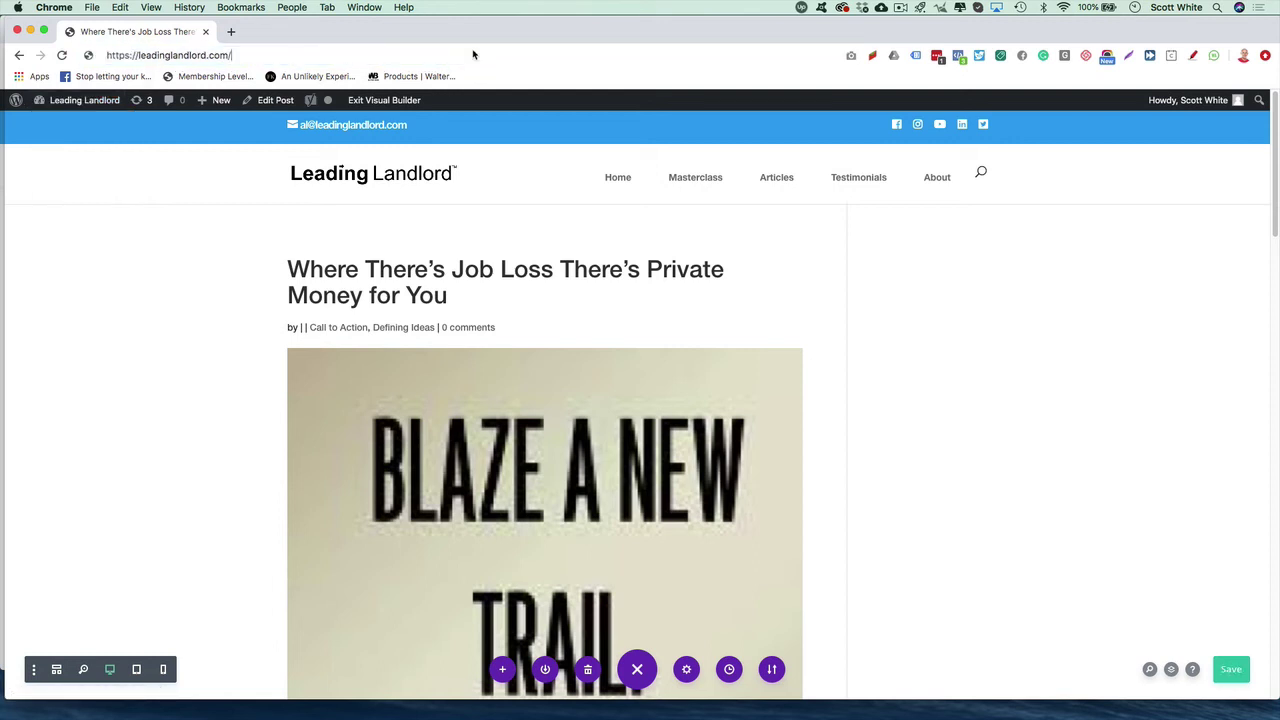
pyautogui.press('Return')
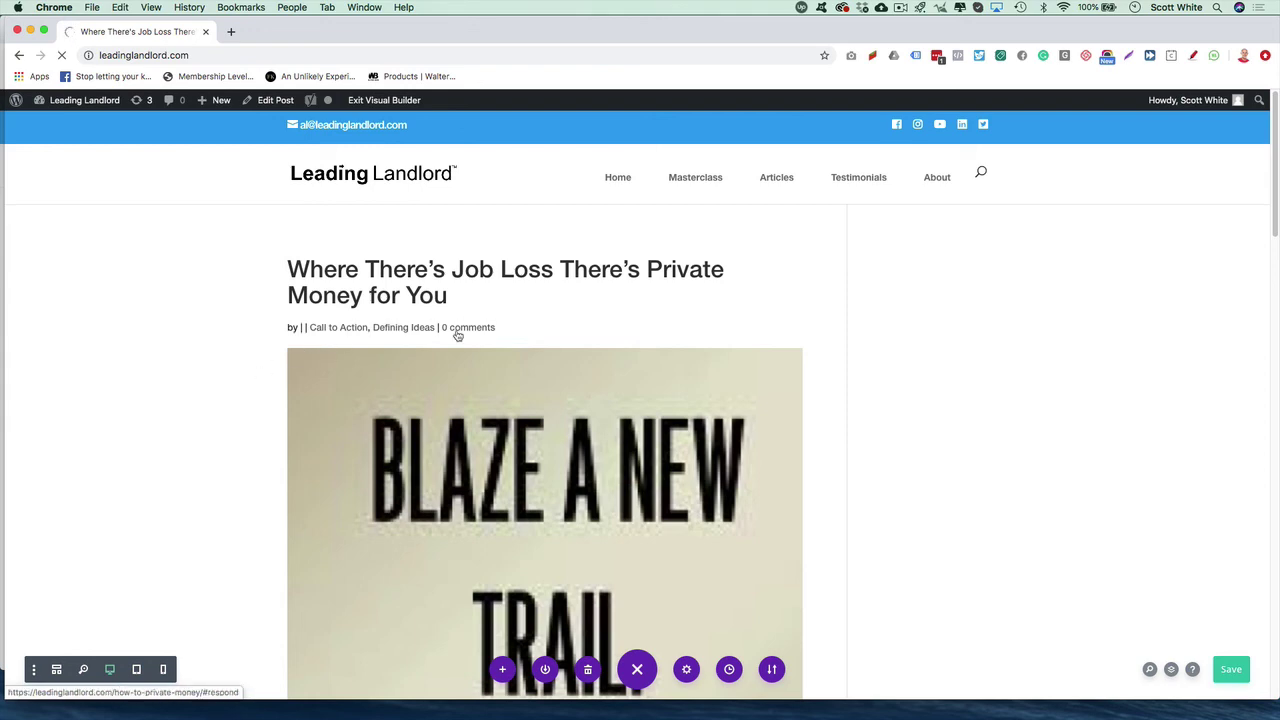
pyautogui.scroll(-5, 285, 339)
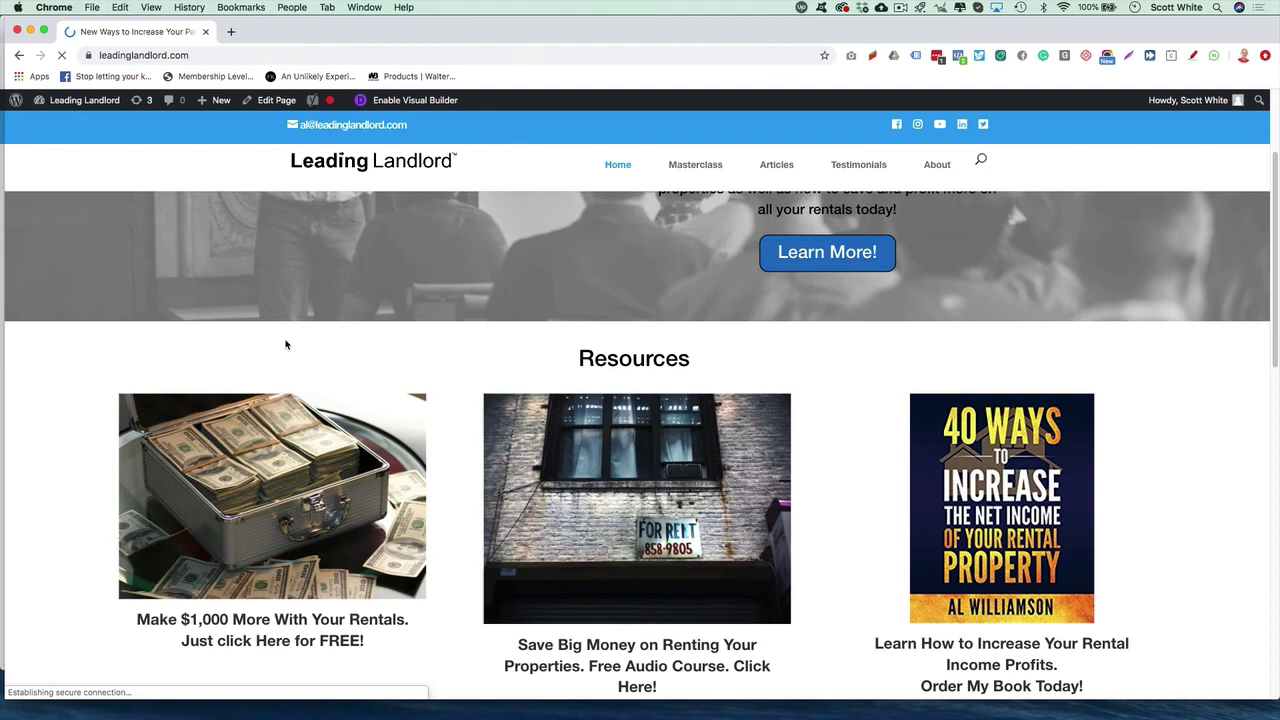
pyautogui.scroll(-10, 278, 360)
pyautogui.scroll(3, 290, 340)
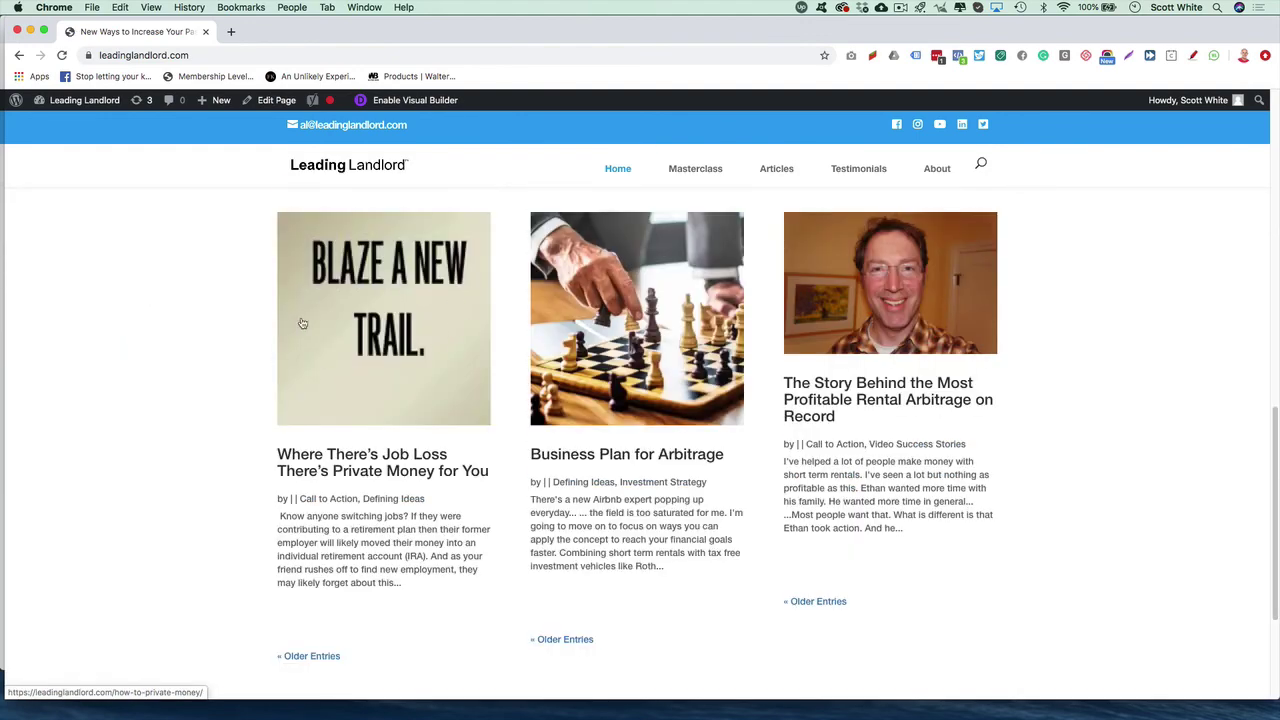